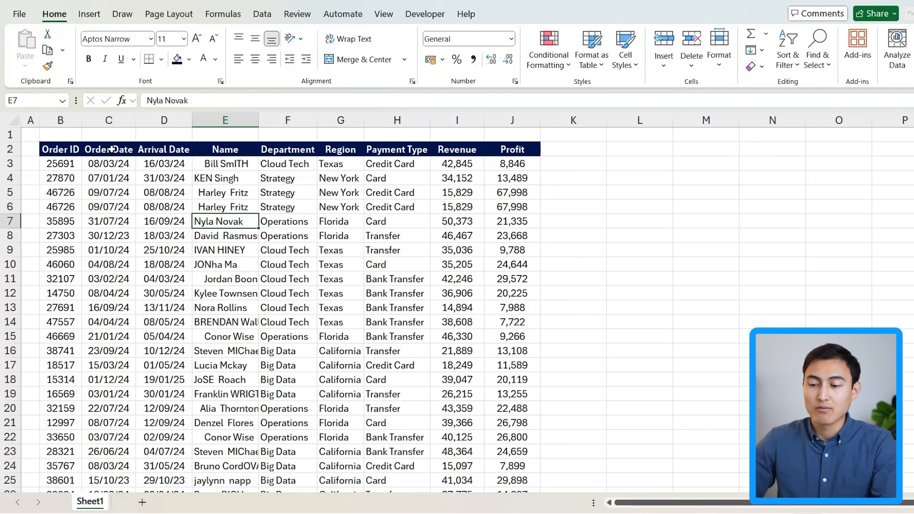
# Step: Load the order data in B2:J38 into Power Query as a table with headers
pyautogui.click(165, 155)
pyautogui.hotkey('shift', 'Left')
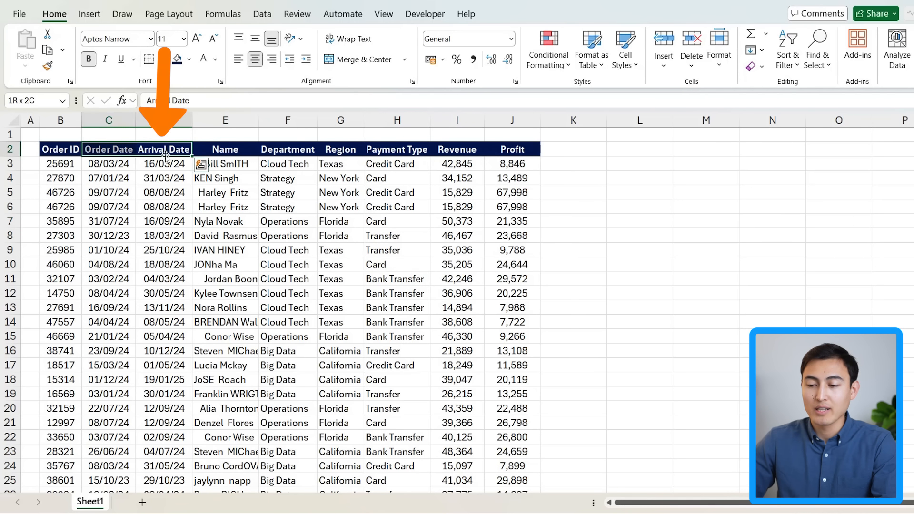
pyautogui.press('Down')
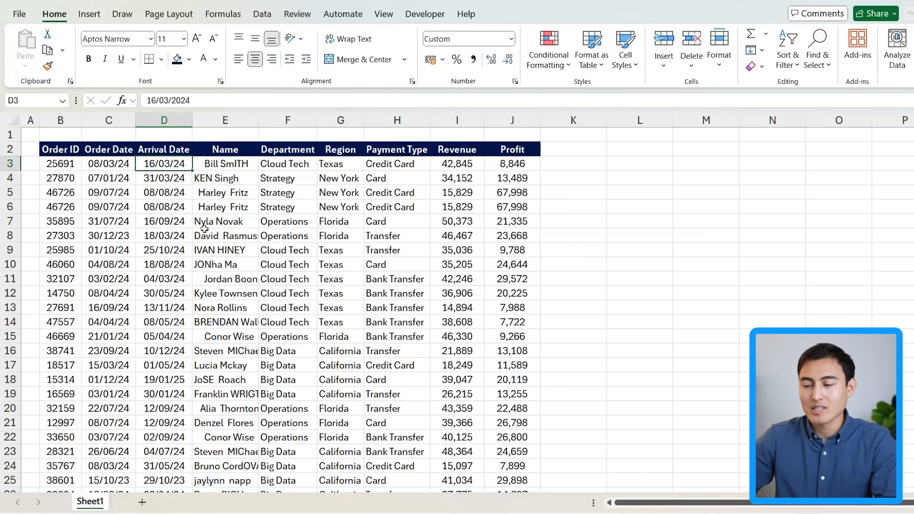
pyautogui.click(205, 207)
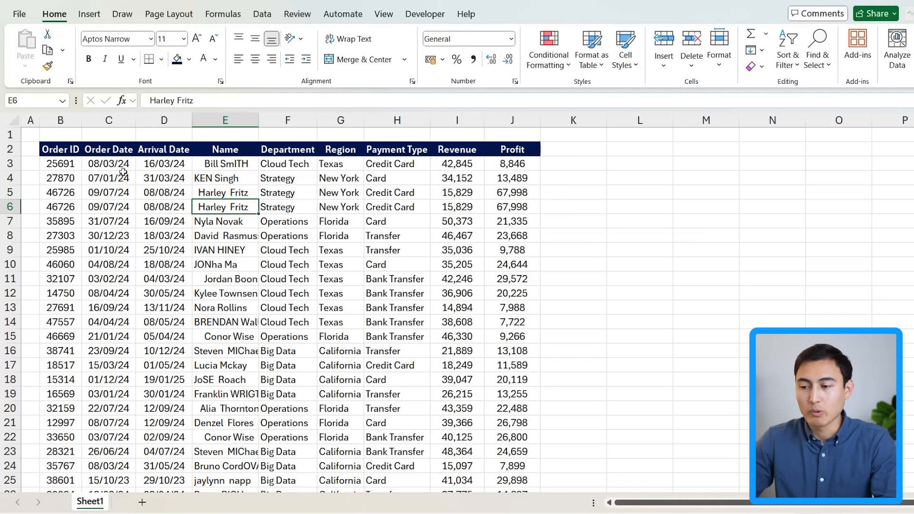
pyautogui.click(262, 17)
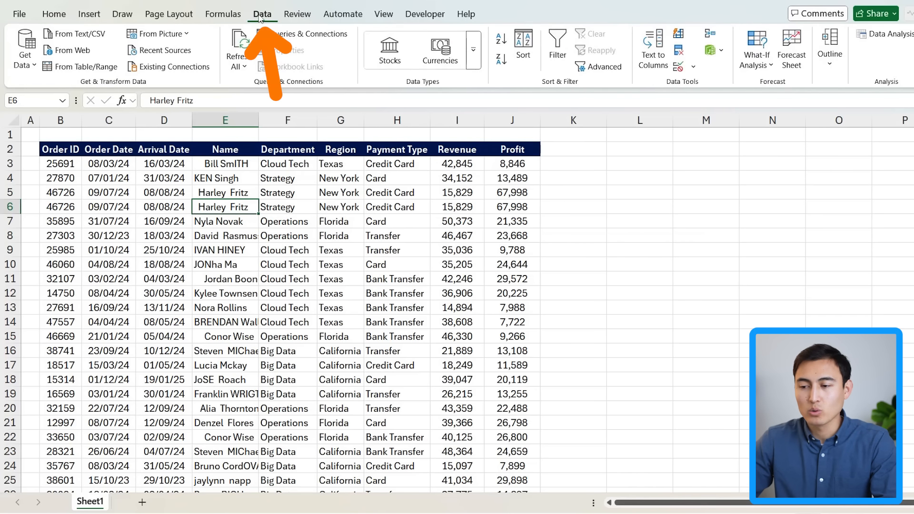
pyautogui.click(109, 68)
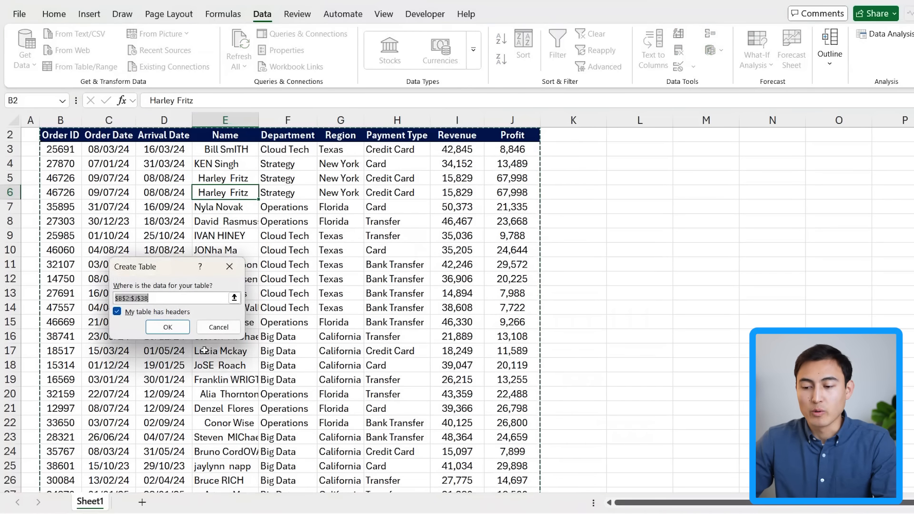
pyautogui.click(167, 327)
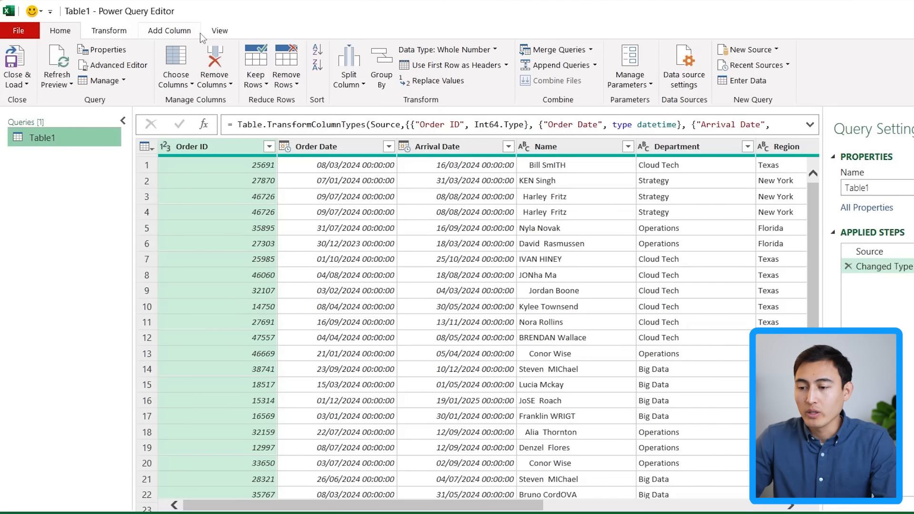
# Step: Show the column distribution and remove duplicates from the Order ID column
pyautogui.click(219, 33)
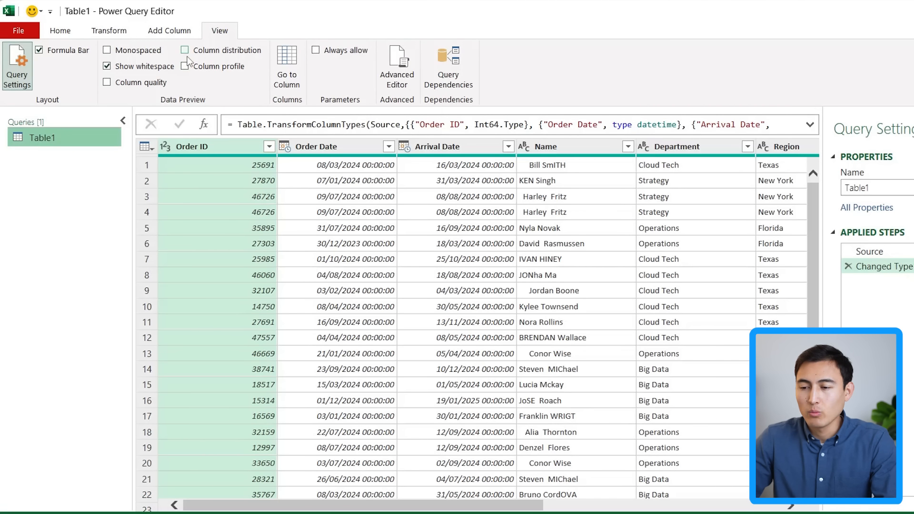
pyautogui.click(222, 51)
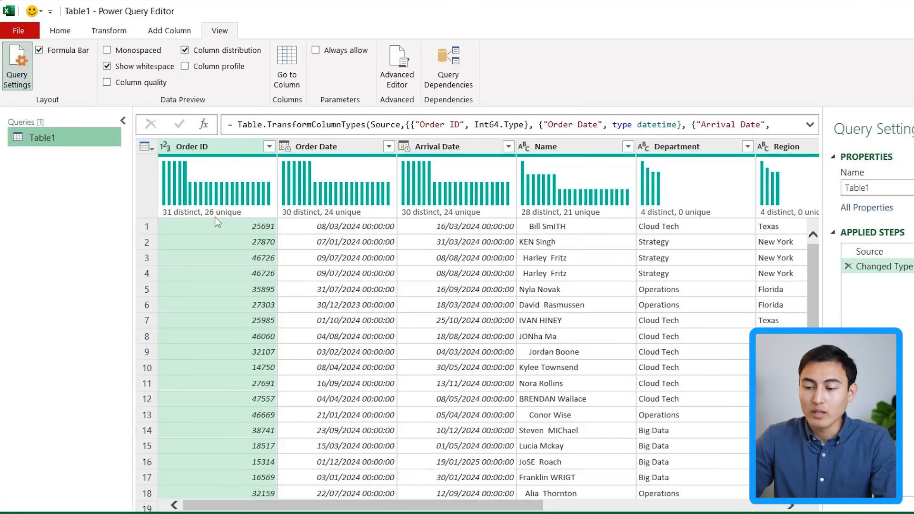
pyautogui.moveTo(217, 214)
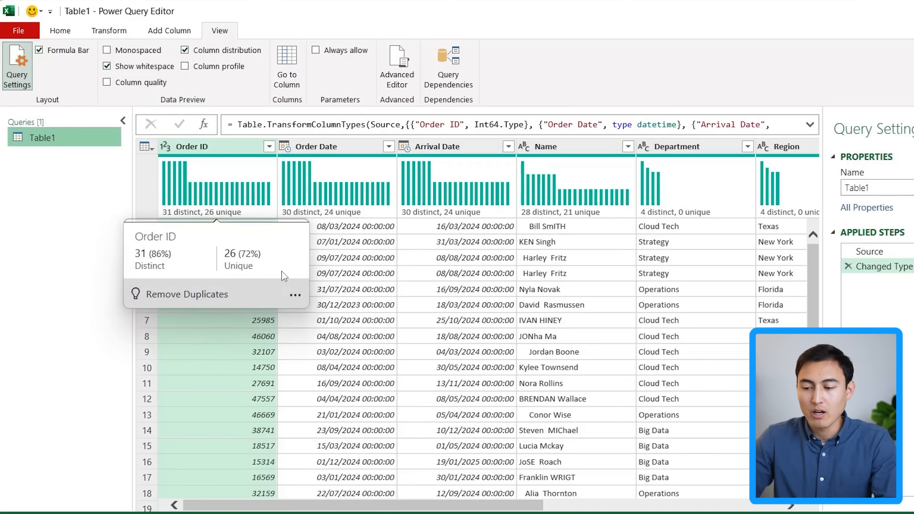
pyautogui.click(296, 296)
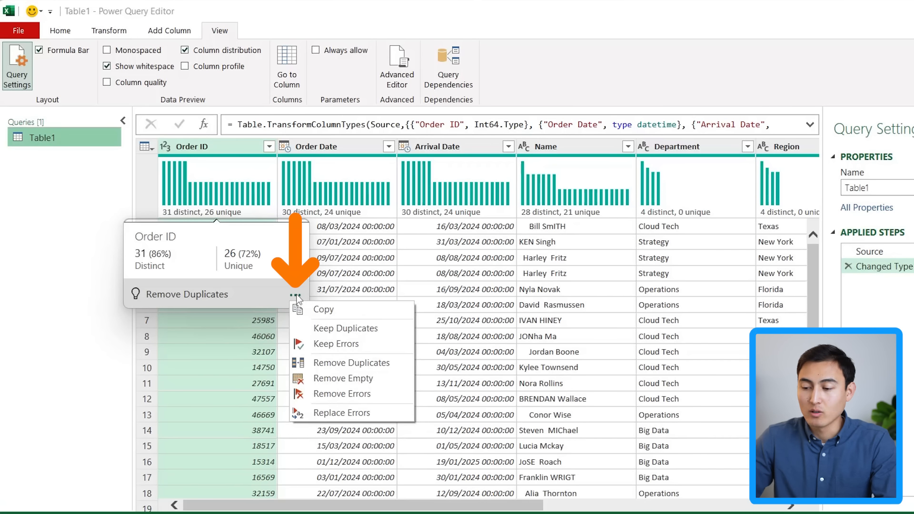
pyautogui.click(344, 364)
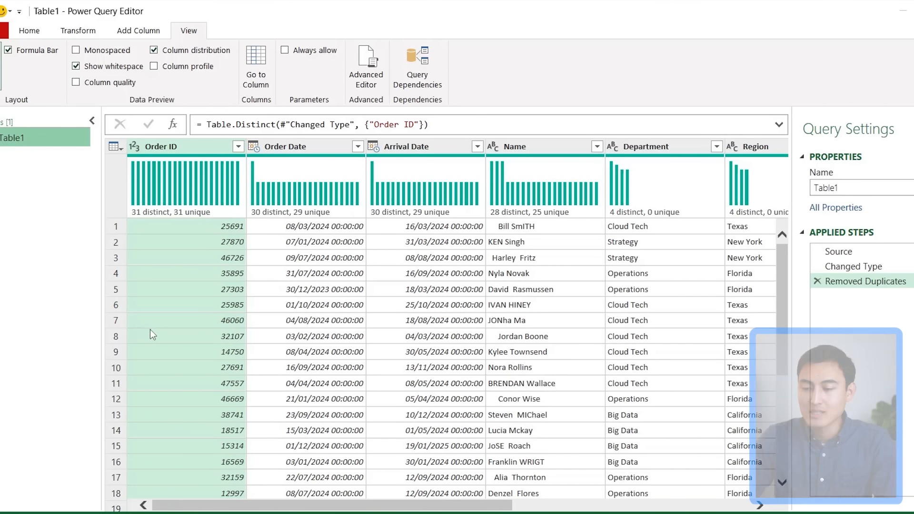
# Step: Show the column profile and column quality to inspect the Order ID column's statistics
pyautogui.click(154, 66)
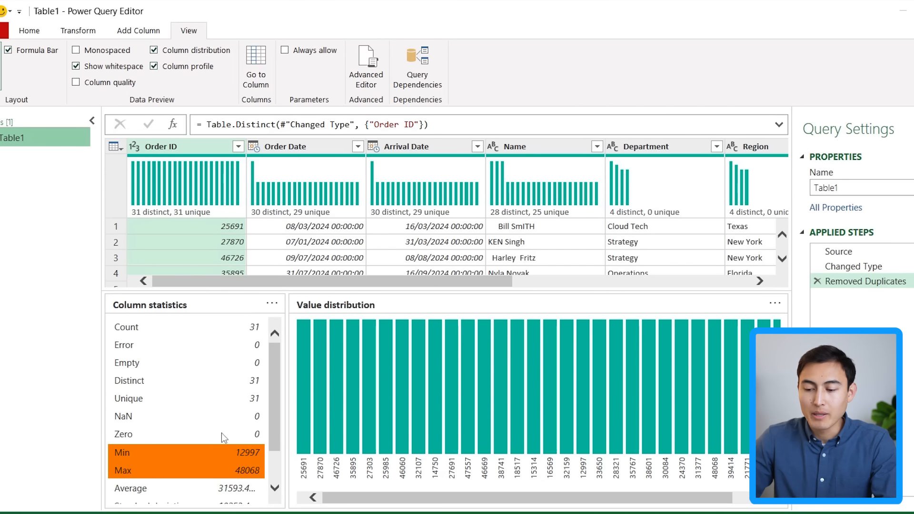
pyautogui.click(107, 82)
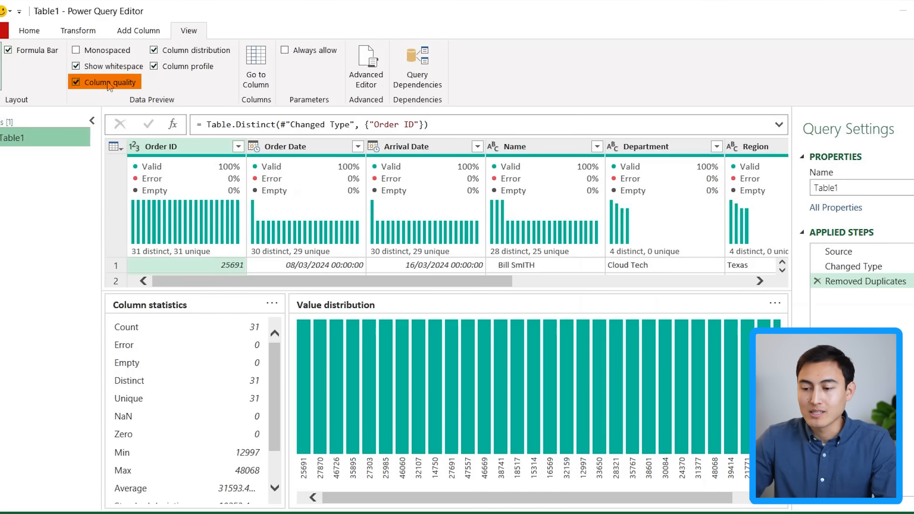
pyautogui.moveTo(149, 187)
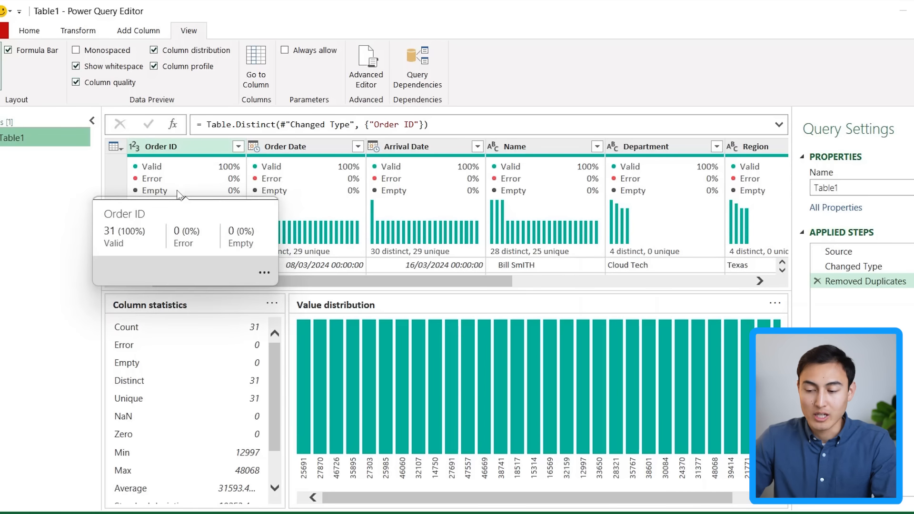
# Step: Hide the column quality, column profile and column distribution previews
pyautogui.click(116, 83)
pyautogui.click(180, 66)
pyautogui.click(181, 50)
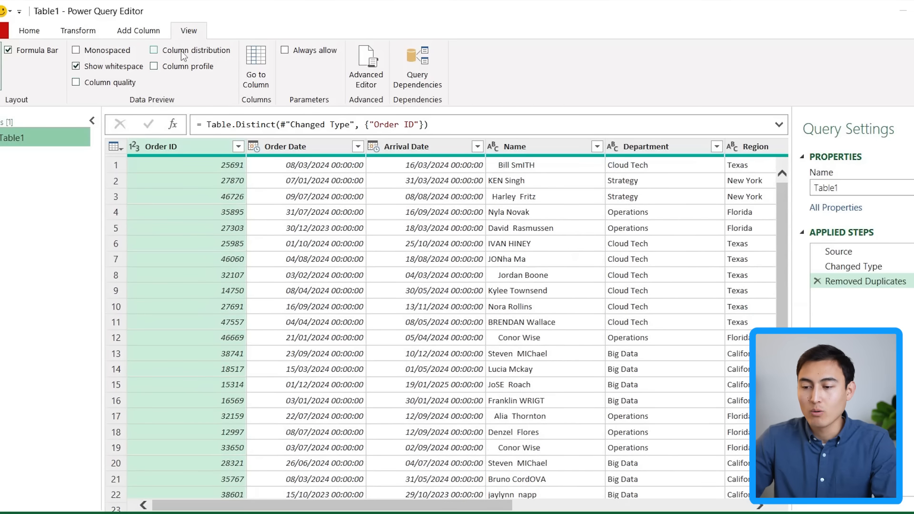
# Step: Change the data type of the Order Date and Arrival Date columns to Date
pyautogui.click(30, 31)
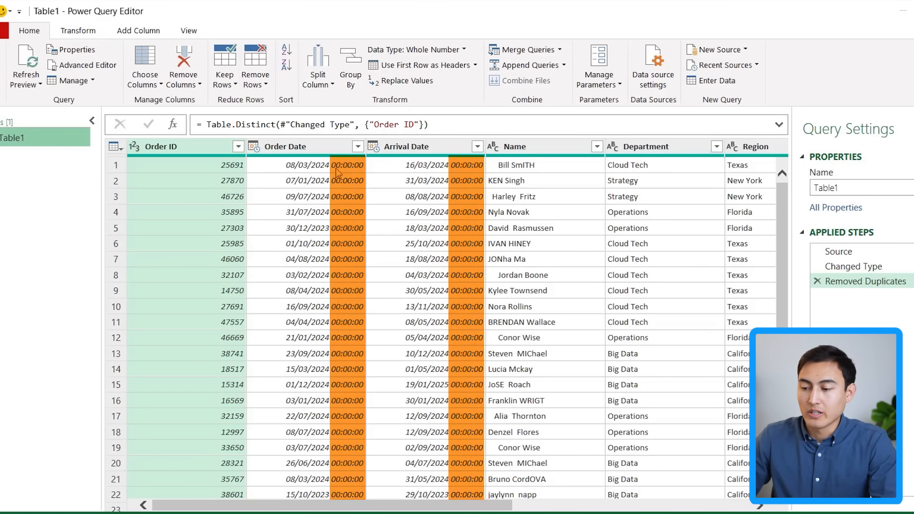
pyautogui.click(302, 147)
pyautogui.click(422, 147)
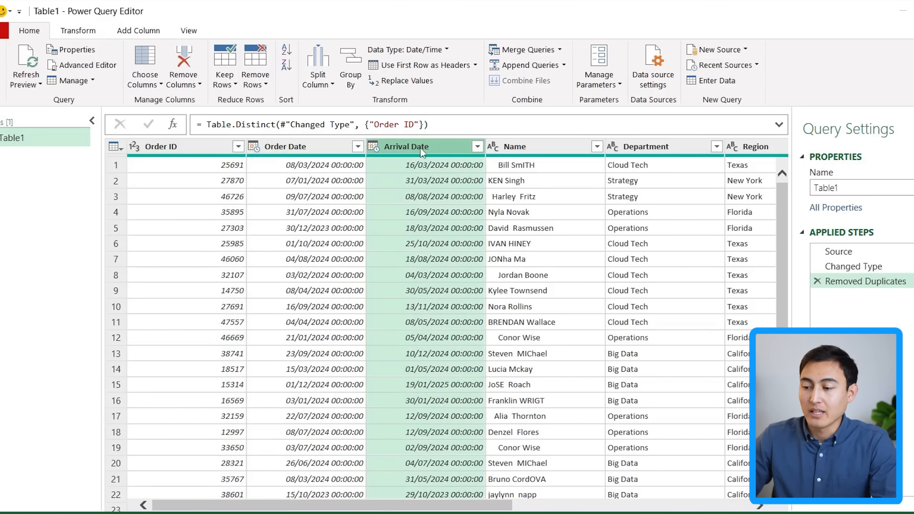
pyautogui.click(254, 147)
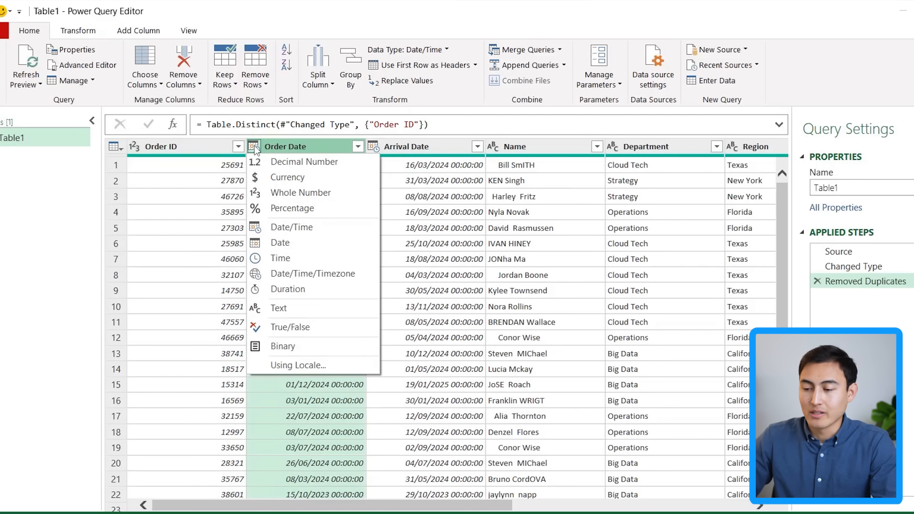
pyautogui.click(300, 242)
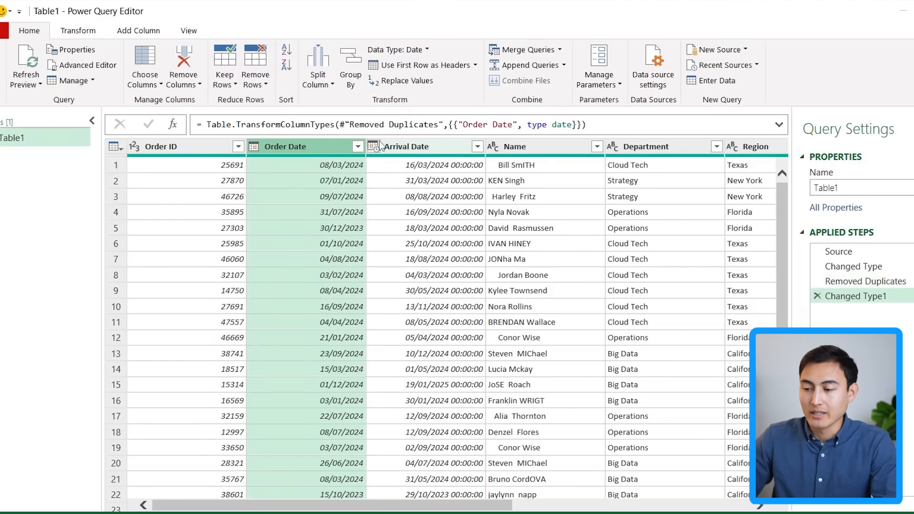
pyautogui.click(375, 147)
pyautogui.click(397, 242)
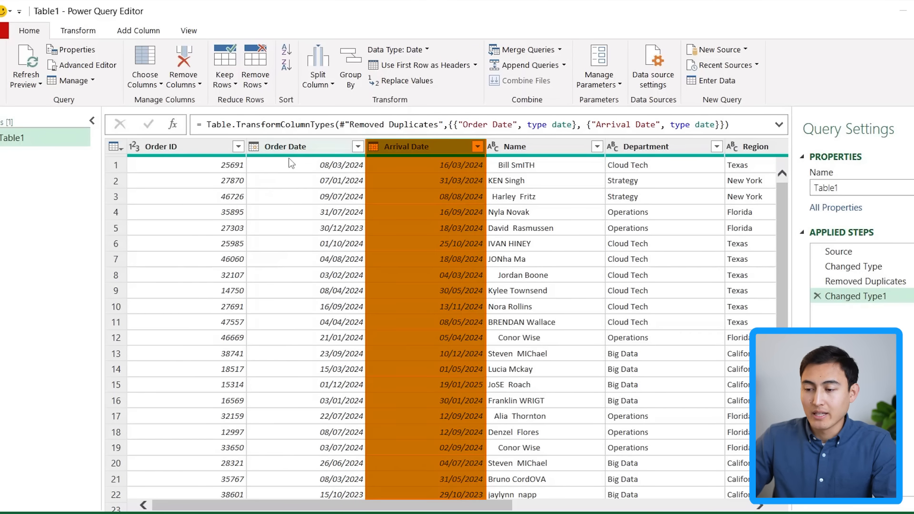
# Step: Add a column that subtracts Order Date from Arrival Date in days
pyautogui.hotkey('shift', 'Left')
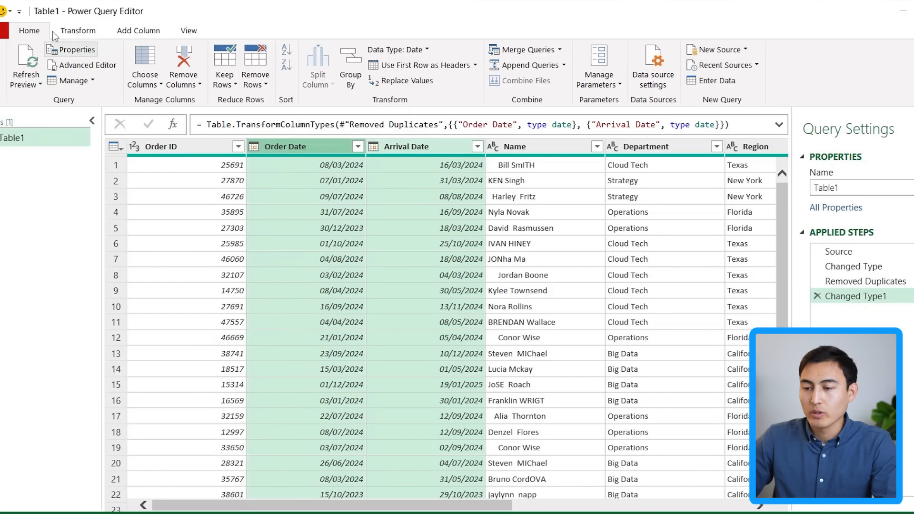
pyautogui.click(135, 32)
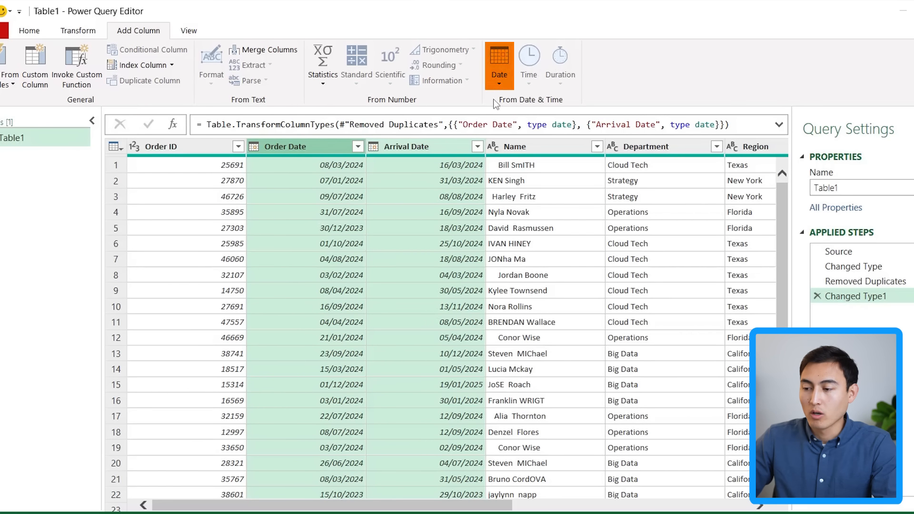
pyautogui.click(499, 77)
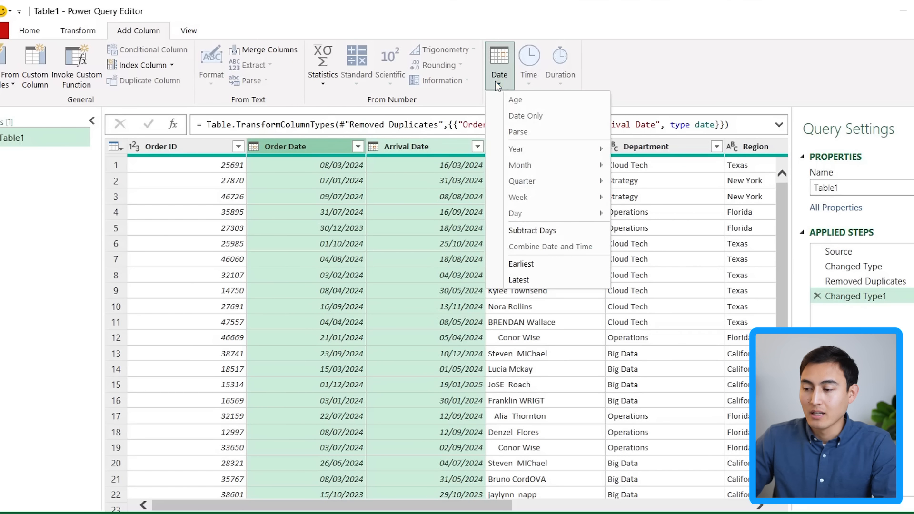
pyautogui.click(564, 230)
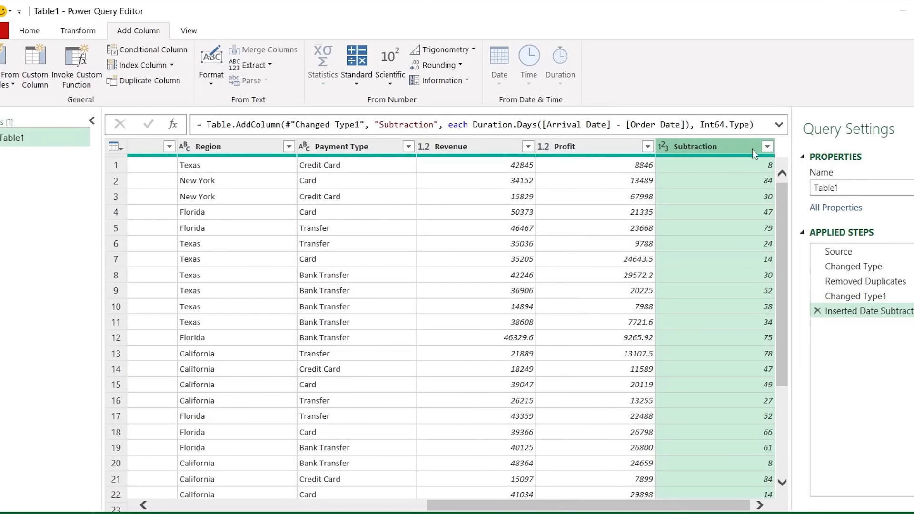
# Step: Move the Subtraction column between Arrival Date and Name, and rename it Days to Arrive
pyautogui.moveTo(727, 149); pyautogui.dragTo(213, 185)
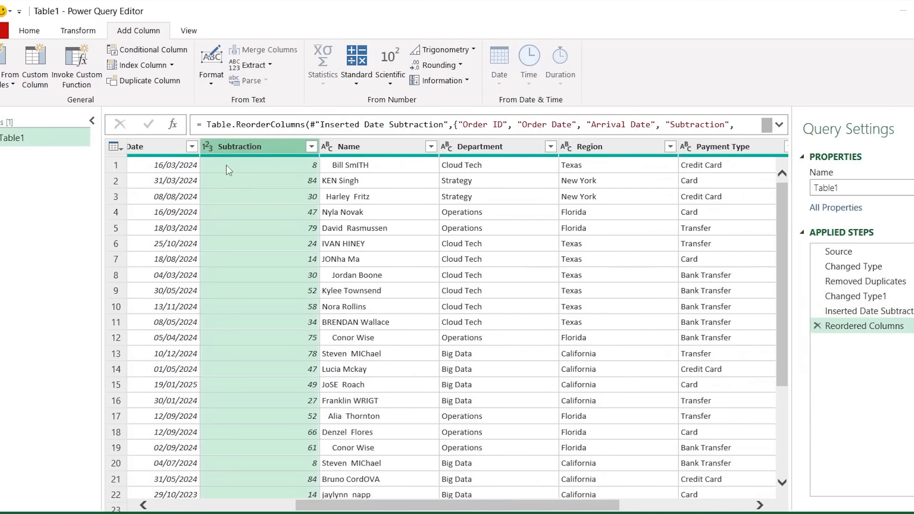
pyautogui.doubleClick(258, 147)
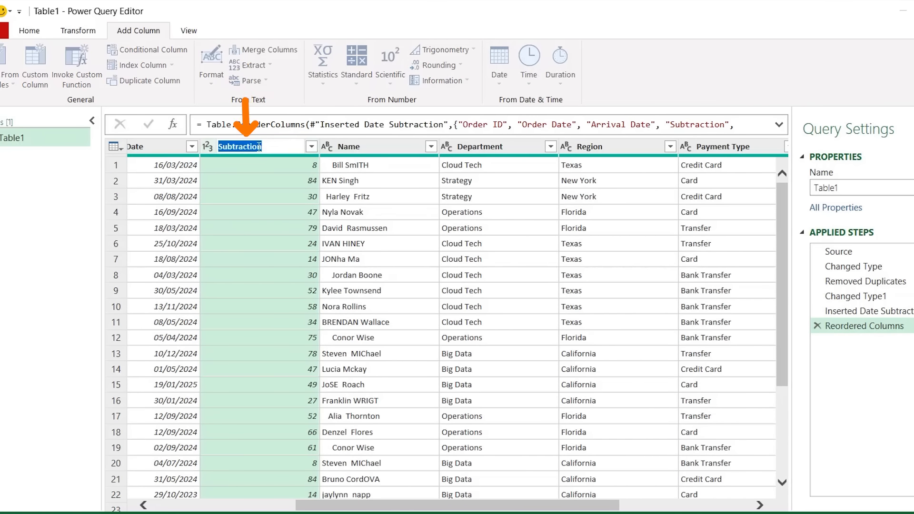
pyautogui.write('Days to')
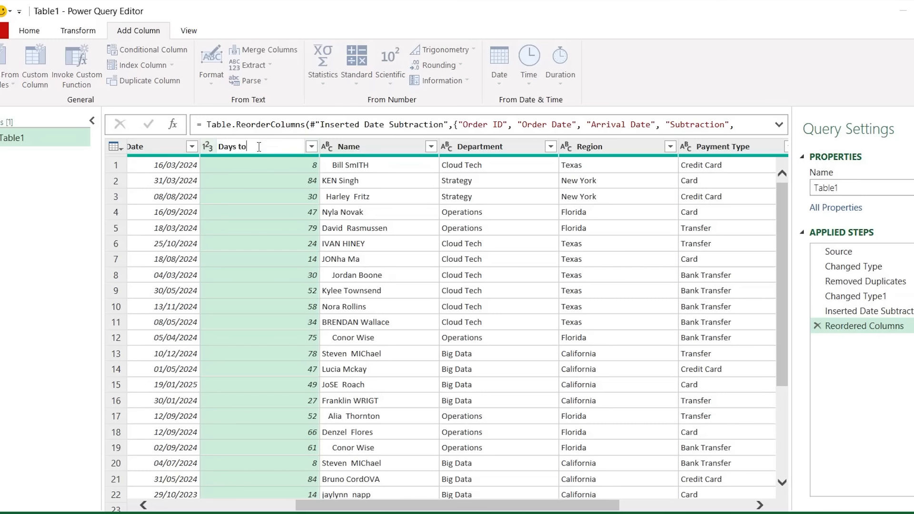
pyautogui.write(' Arrive')
pyautogui.press('Return')
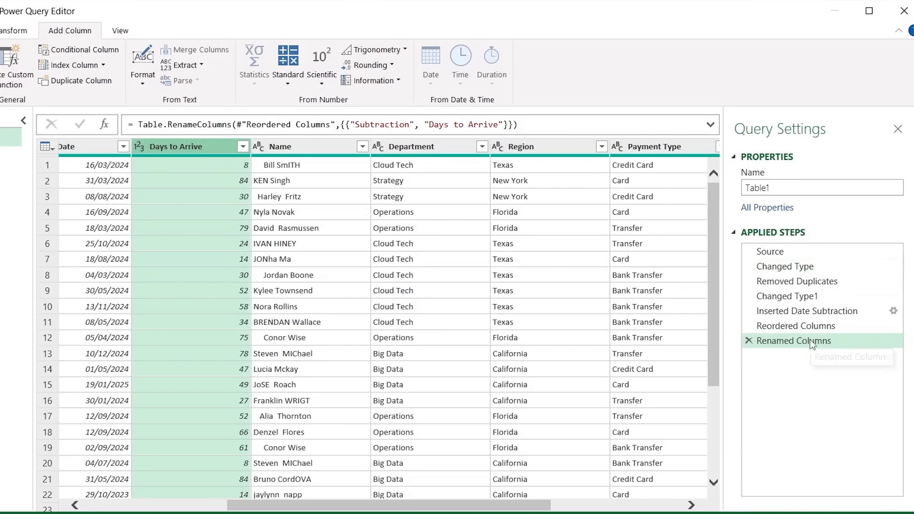
# Step: Review the query at the Inserted Date Subtraction step, and return to the Renamed Columns step
pyautogui.hscroll(-5, 386, 281)
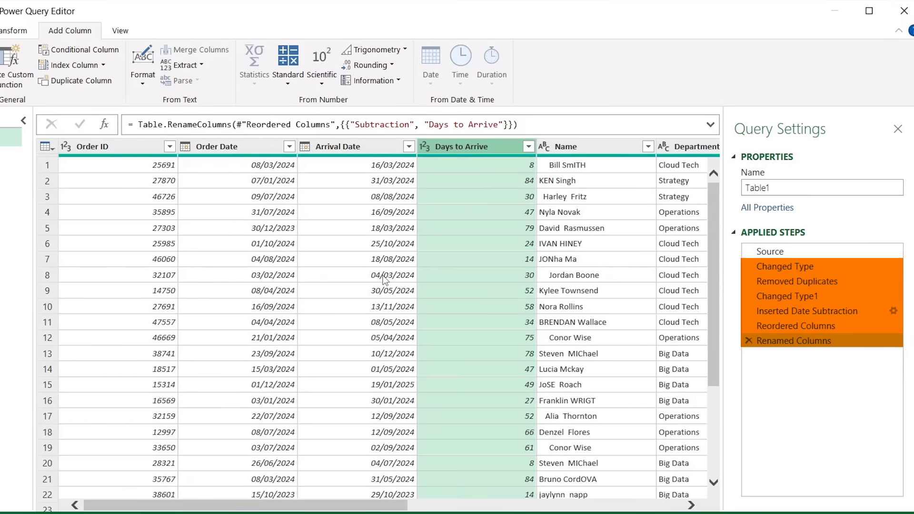
pyautogui.click(792, 312)
pyautogui.click(767, 342)
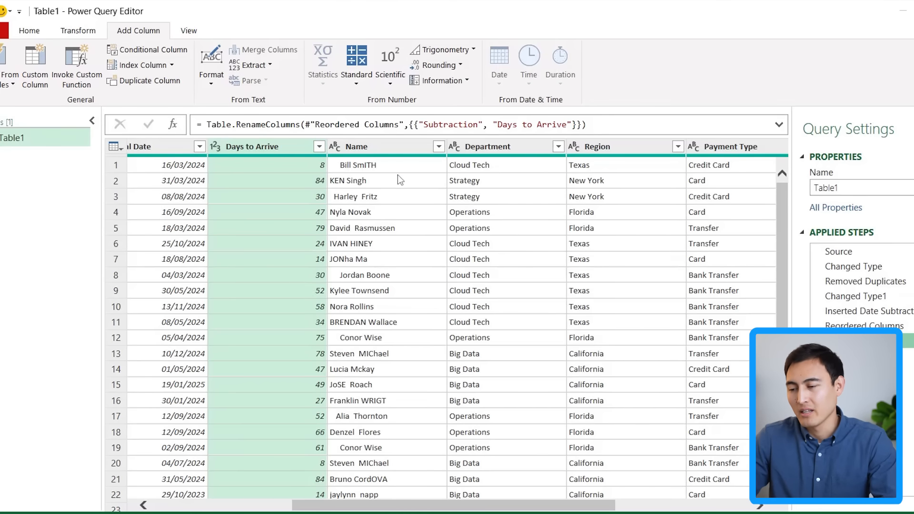
# Step: Trim the text in the Name column and capitalize each word
pyautogui.click(386, 148)
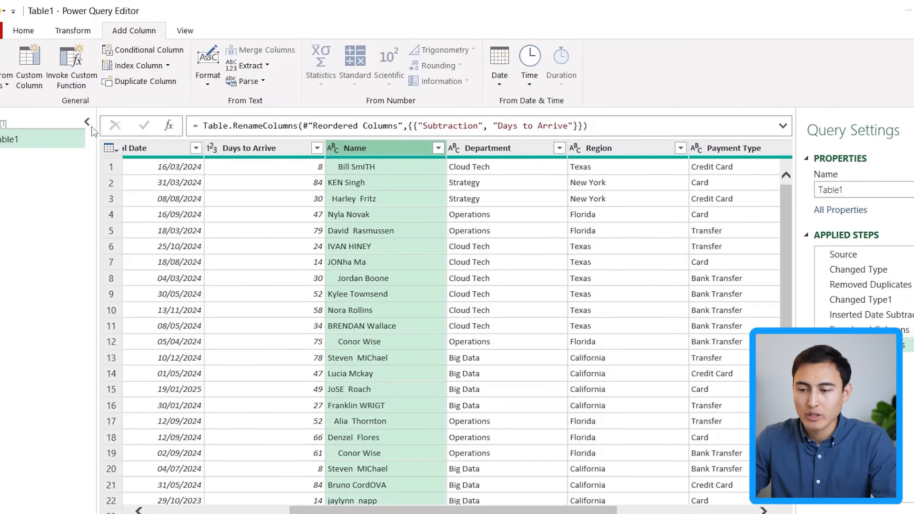
pyautogui.click(65, 31)
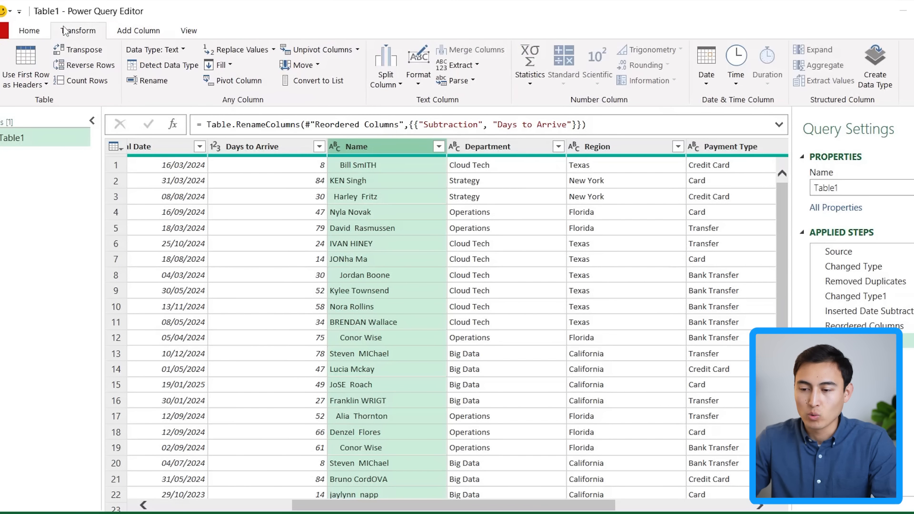
pyautogui.click(416, 83)
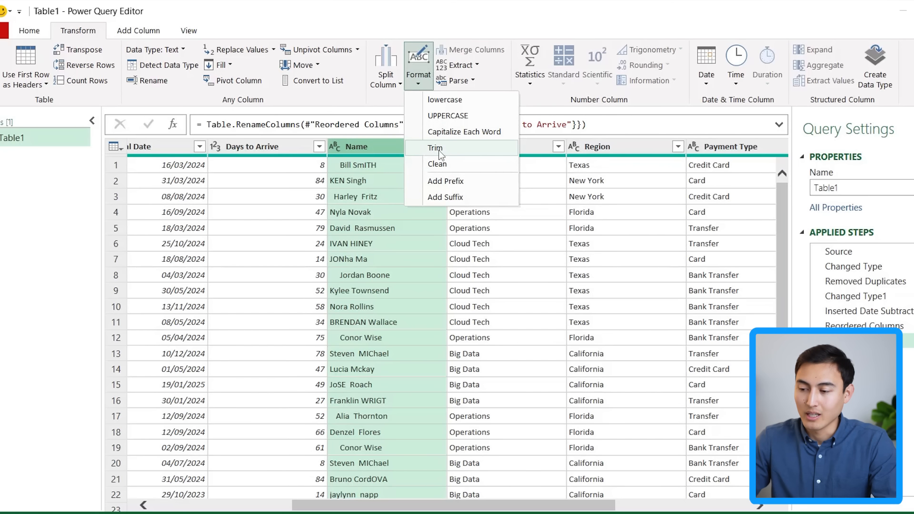
pyautogui.click(462, 150)
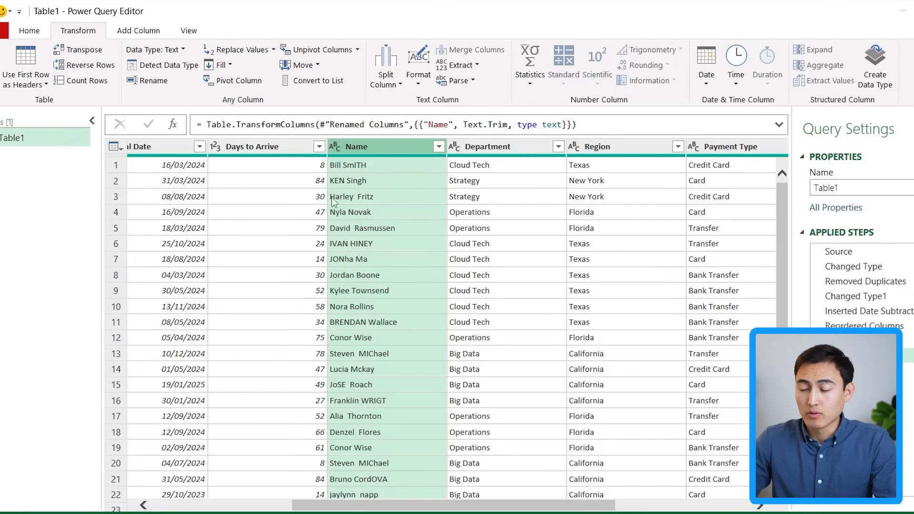
pyautogui.click(425, 85)
pyautogui.click(489, 134)
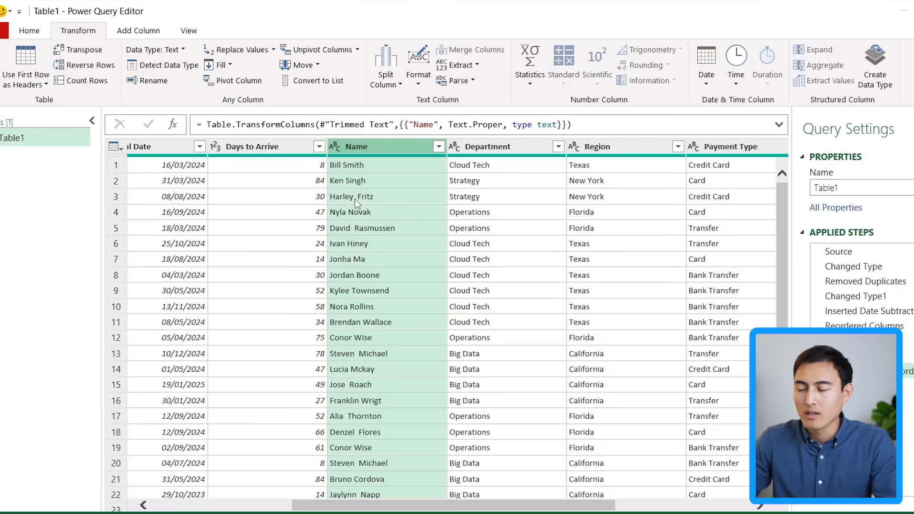
# Step: Replace double spaces with single spaces in the Name column
pyautogui.click(418, 67)
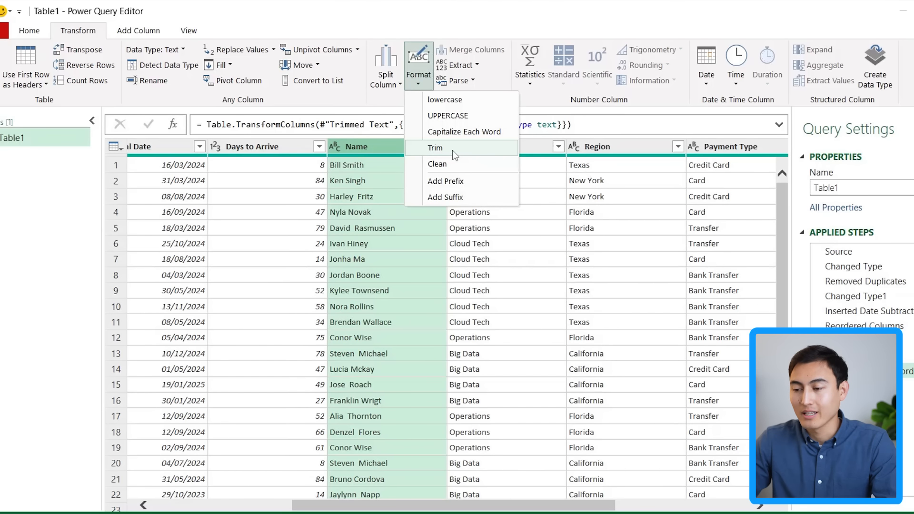
pyautogui.click(240, 51)
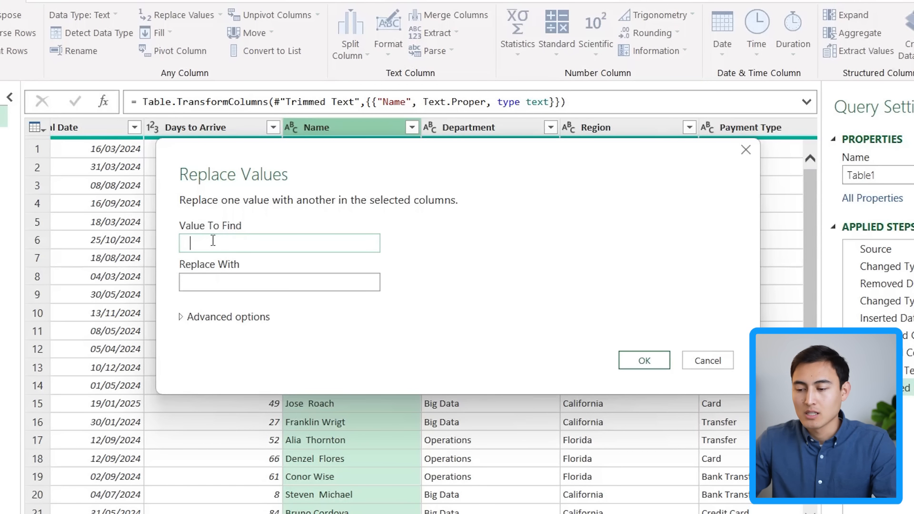
pyautogui.click(202, 279)
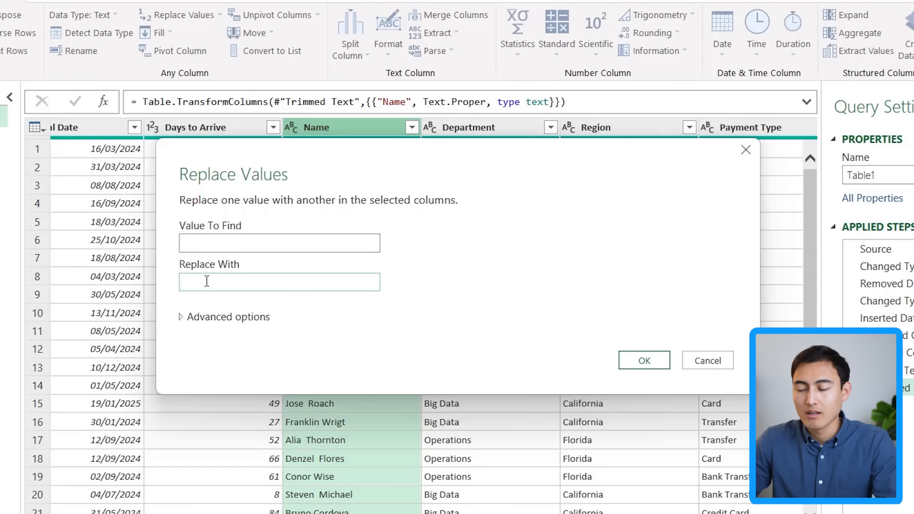
pyautogui.click(643, 361)
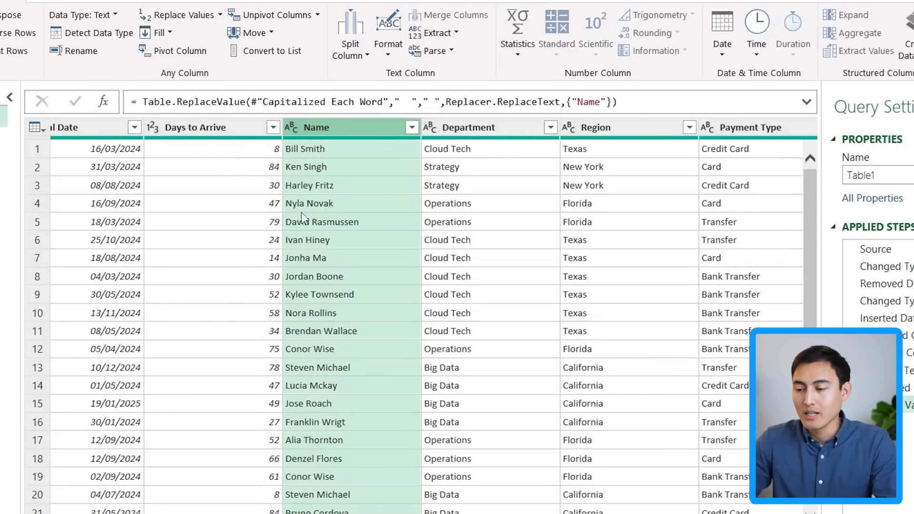
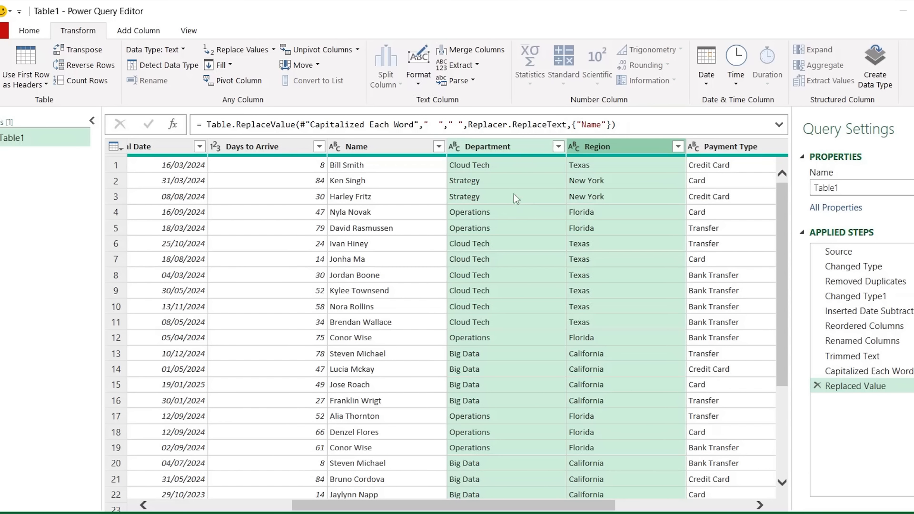
# Step: Merge the Department and Region columns with a custom separator of comma and space, naming the new column "Department, Region"
pyautogui.click(492, 51)
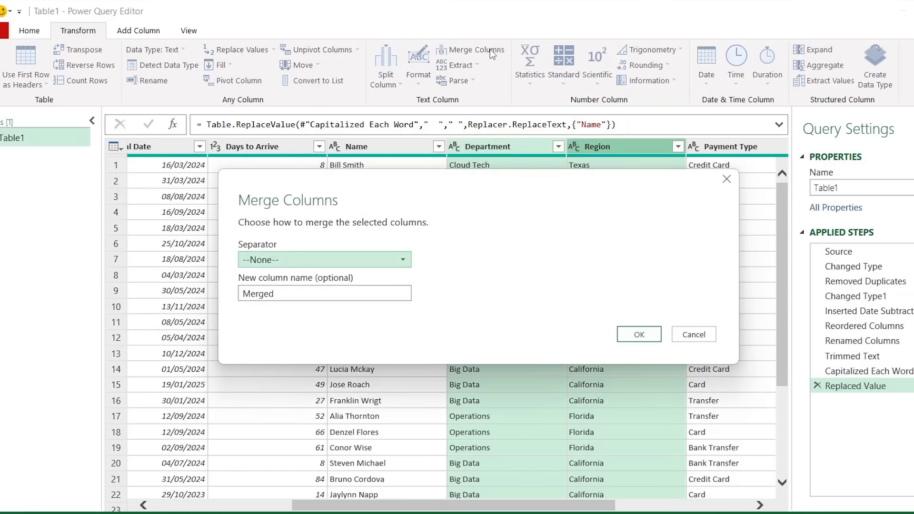
pyautogui.click(365, 258)
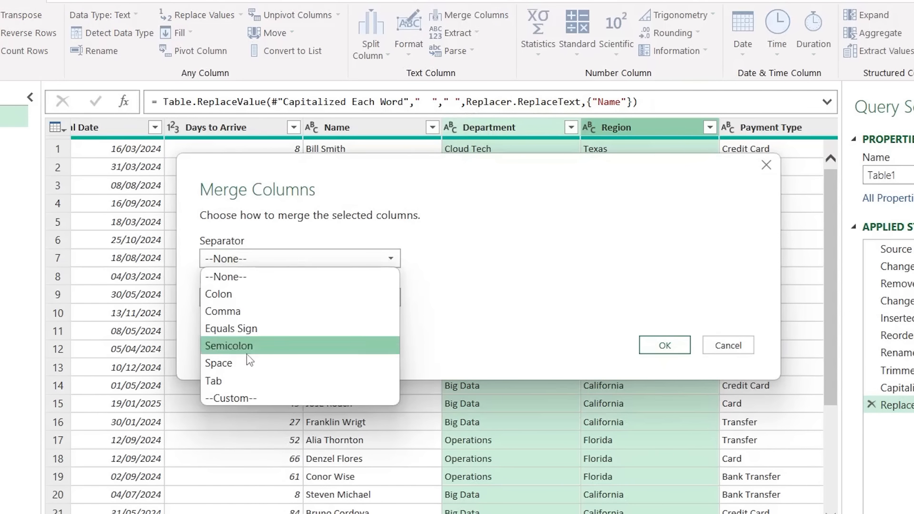
pyautogui.click(250, 398)
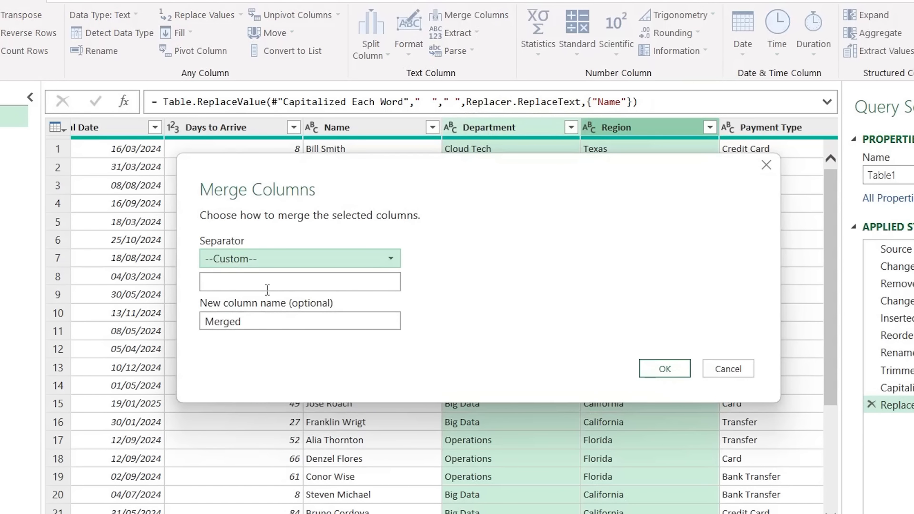
pyautogui.click(267, 283)
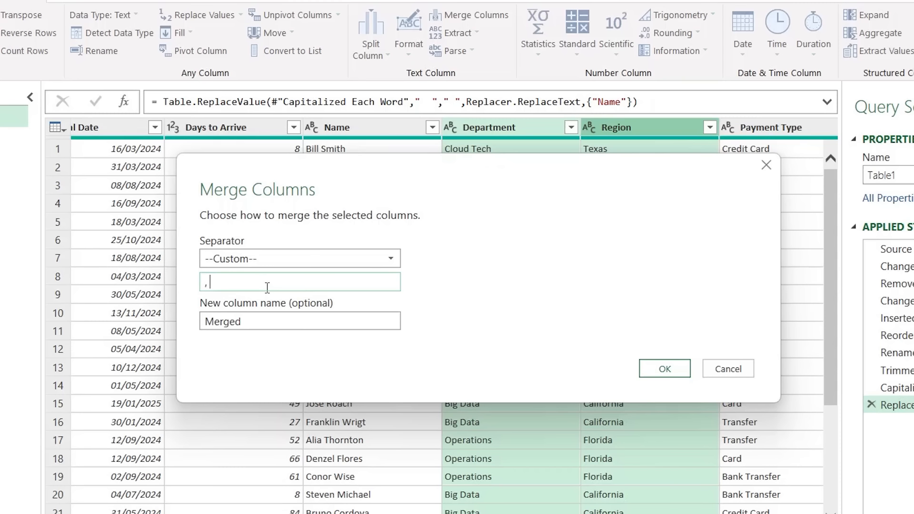
pyautogui.doubleClick(283, 326)
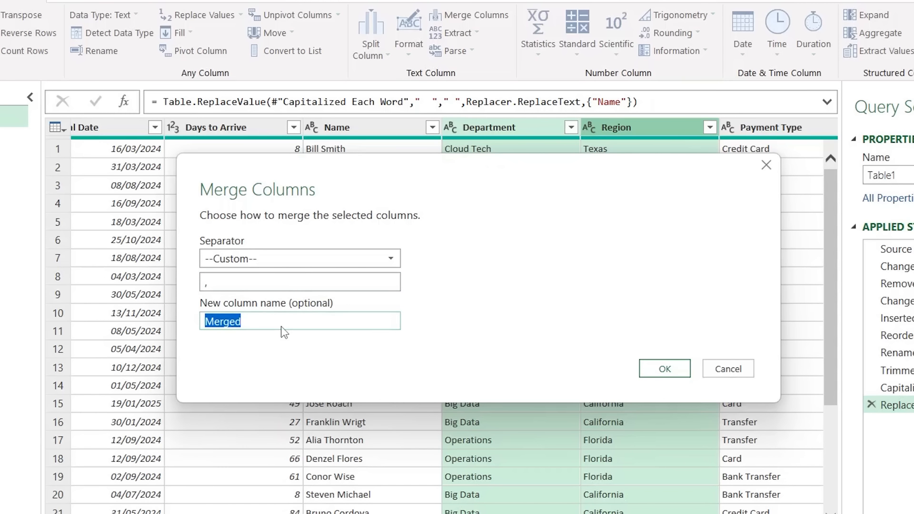
pyautogui.write('Department')
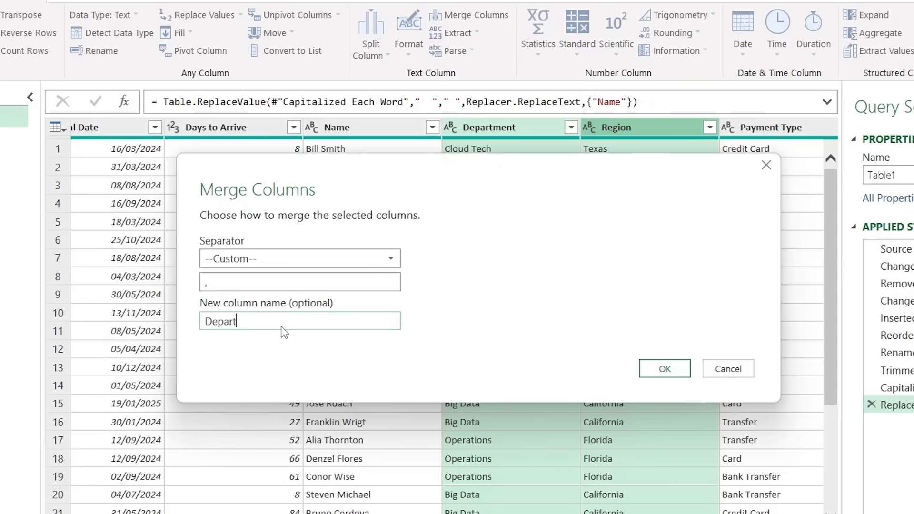
pyautogui.write(', Region')
pyautogui.click(648, 369)
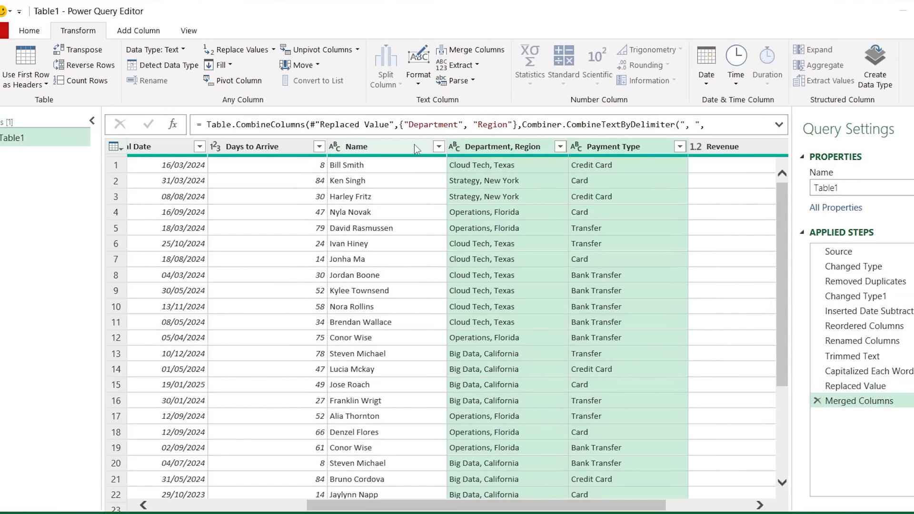
pyautogui.click(384, 188)
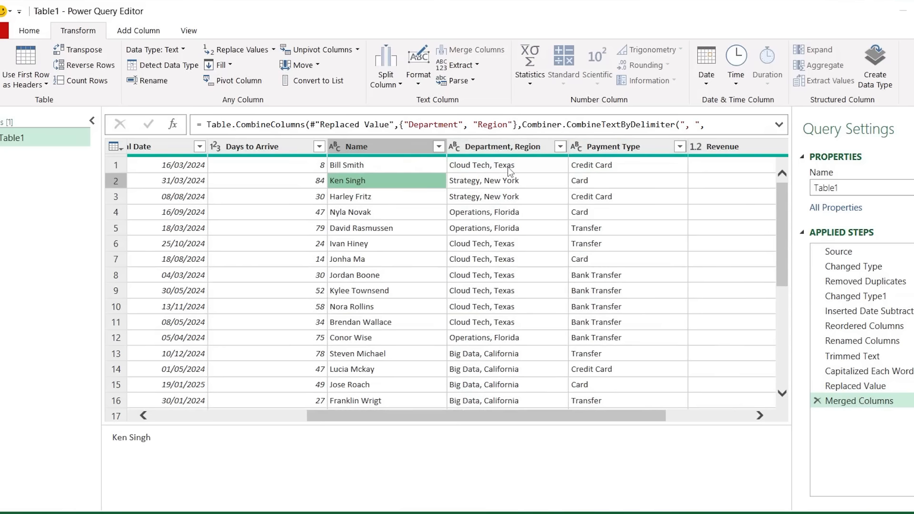
pyautogui.click(506, 166)
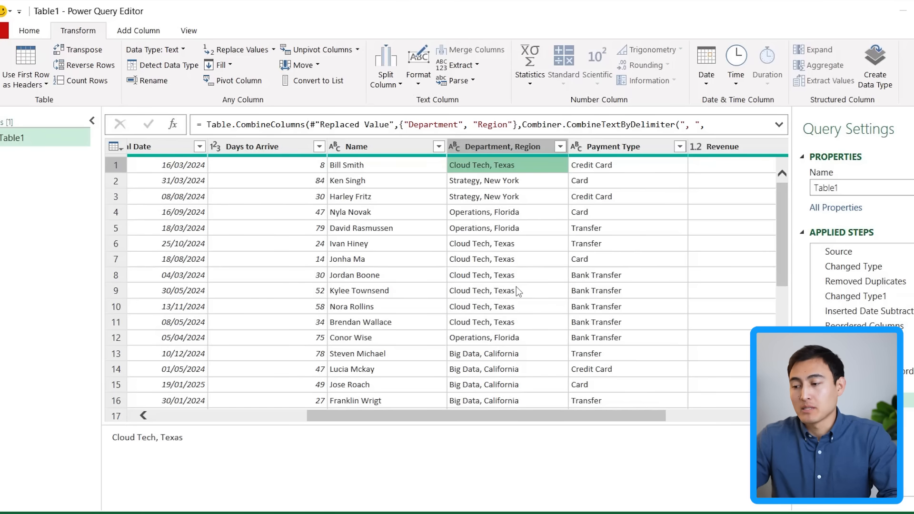
# Step: Start a custom column formula with the condition if Text.Contains([Payment Type],"Credit Card")
pyautogui.click(660, 152)
pyautogui.hscroll(3, 600, 223)
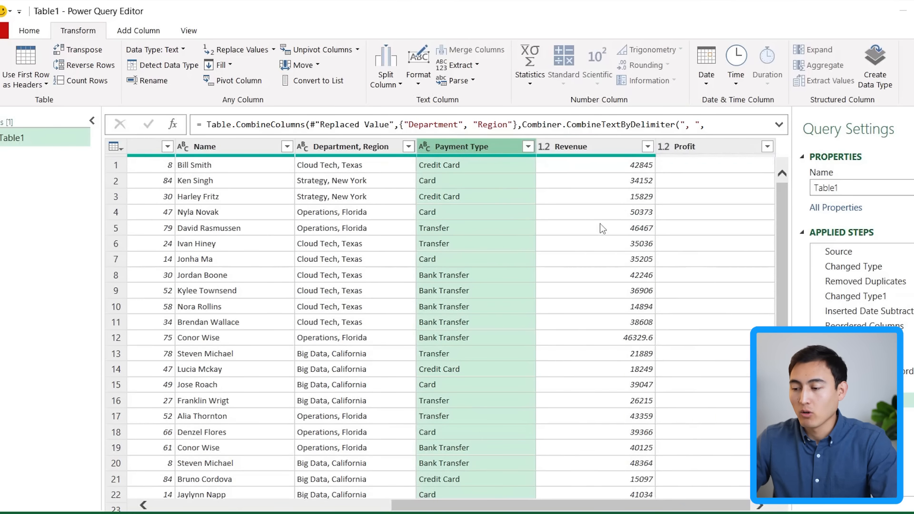
pyautogui.click(449, 181)
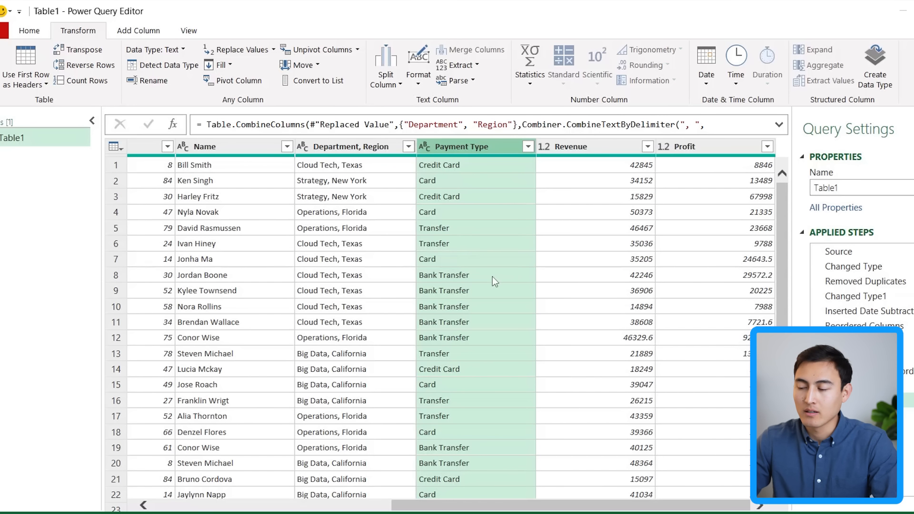
pyautogui.click(131, 38)
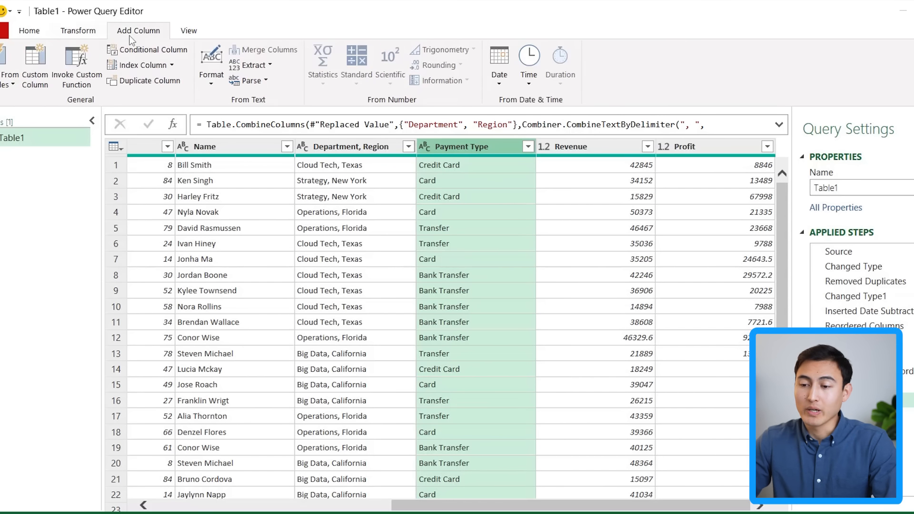
pyautogui.click(36, 82)
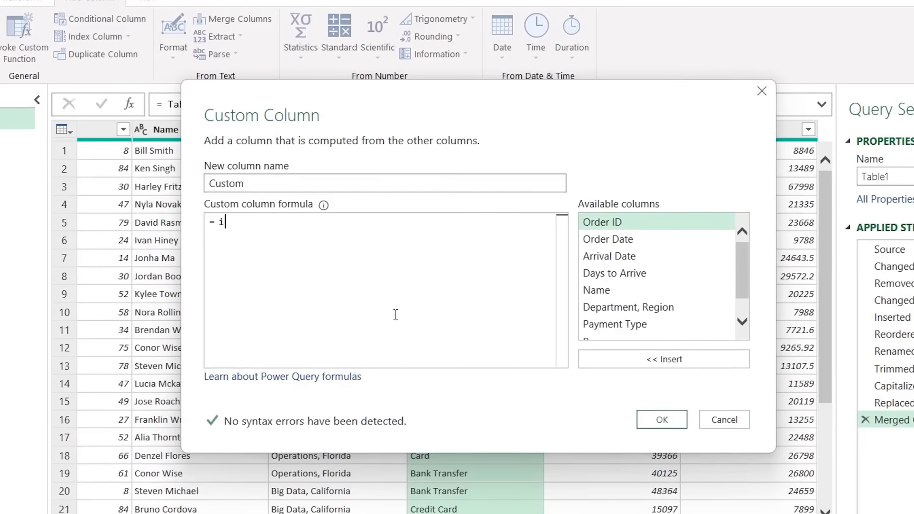
pyautogui.write('if Text')
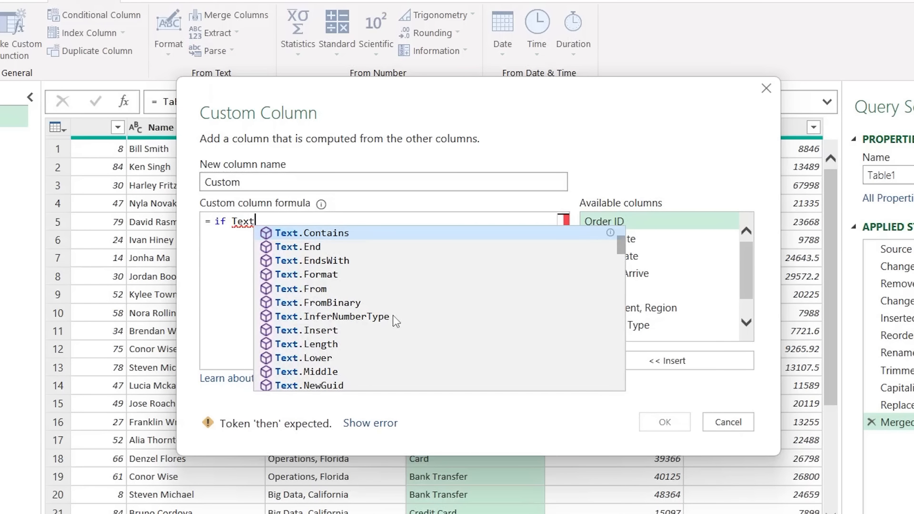
pyautogui.click(321, 233)
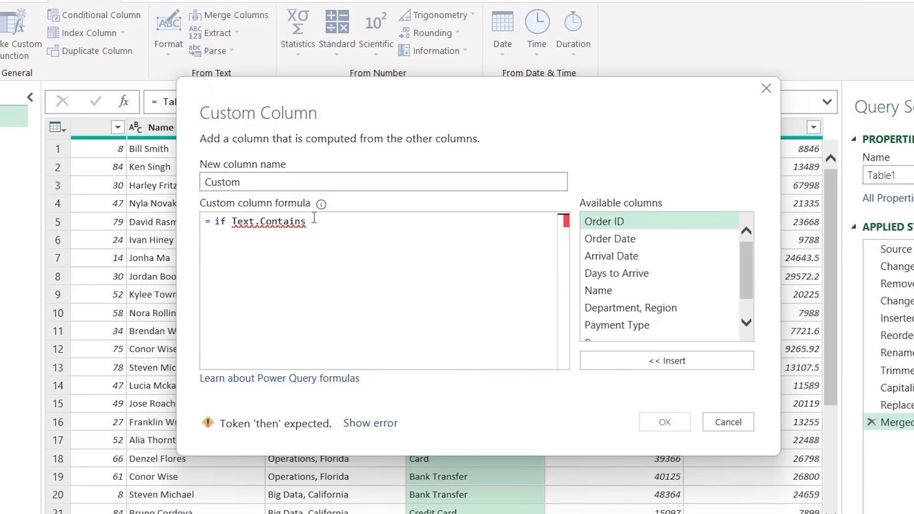
pyautogui.write('(')
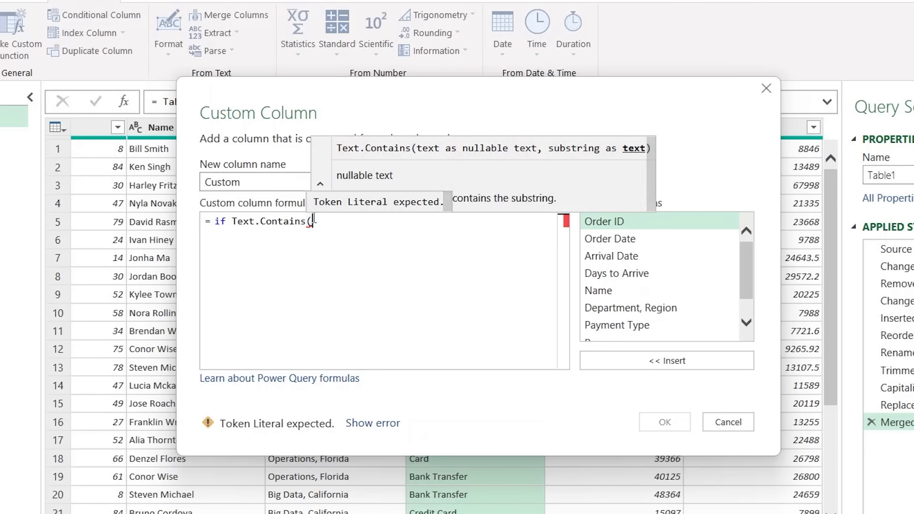
pyautogui.write('[')
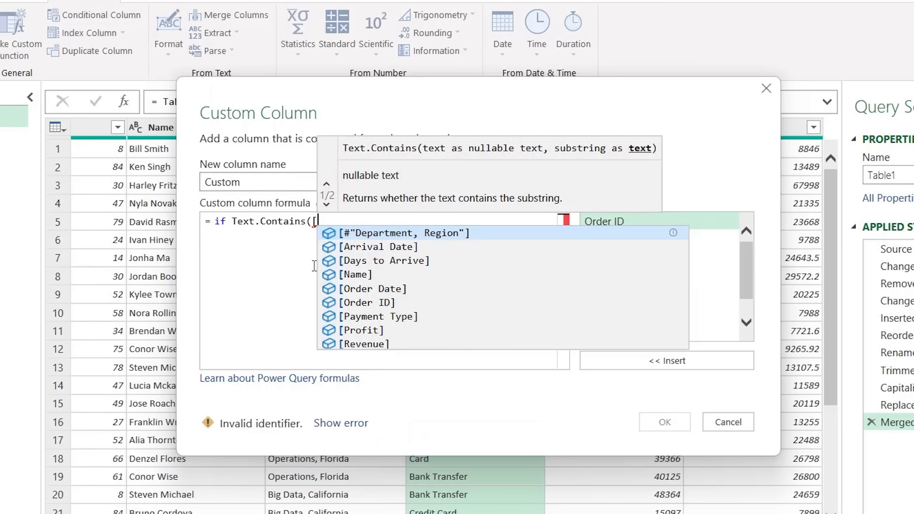
pyautogui.click(395, 316)
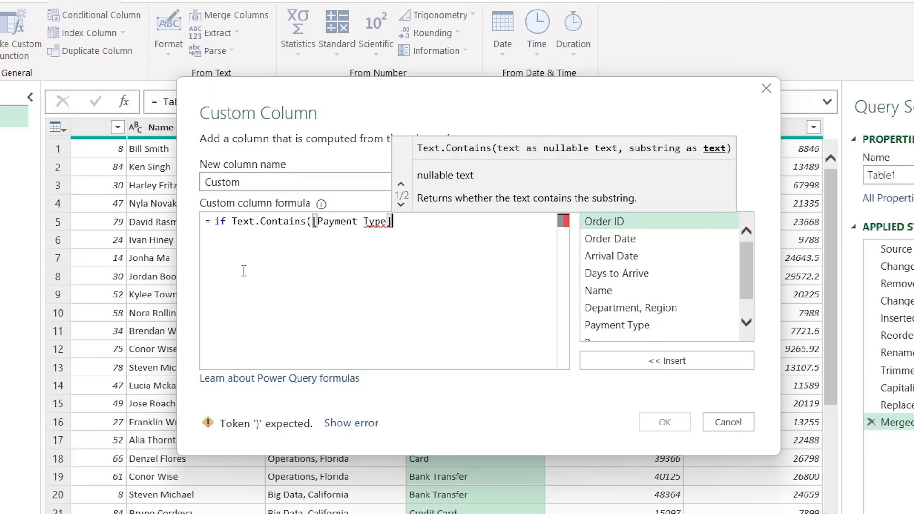
pyautogui.write(',"Credit Card")')
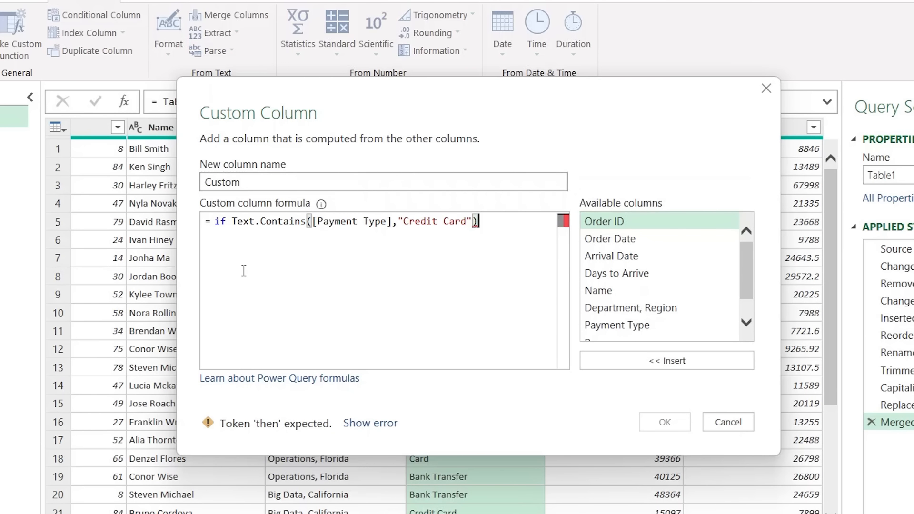
# Step: Make the Credit Card condition in the formula return the text with then "Card"
pyautogui.write(' then ')
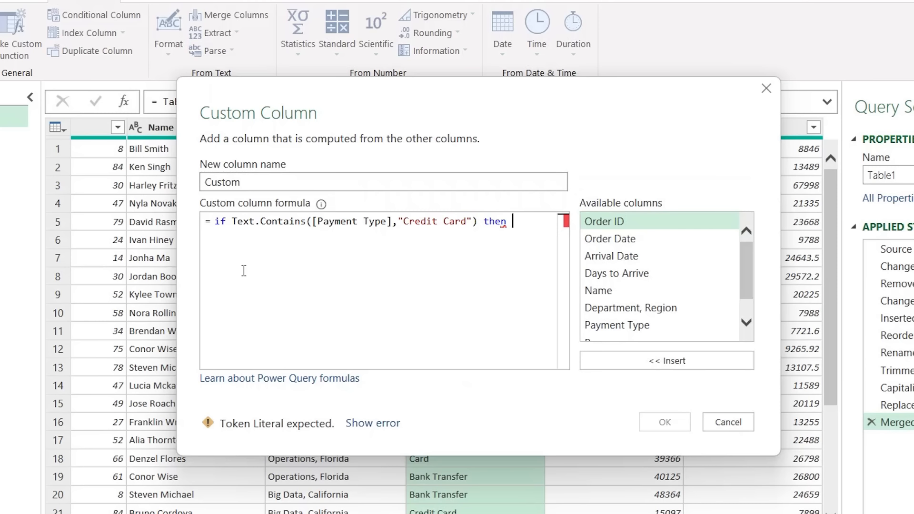
pyautogui.write('"card')
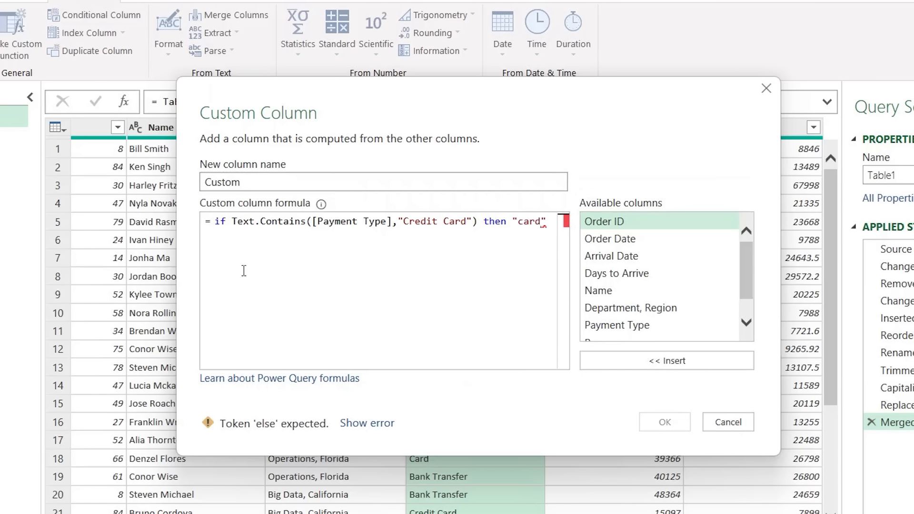
pyautogui.press('BackSpace')
pyautogui.write('C')
# Step: Add a second condition to the custom column formula on a new line: else if Text.Contains([Payment Type],"Bank Transfer")
pyautogui.press('Return')
pyautogui.write('else if ')
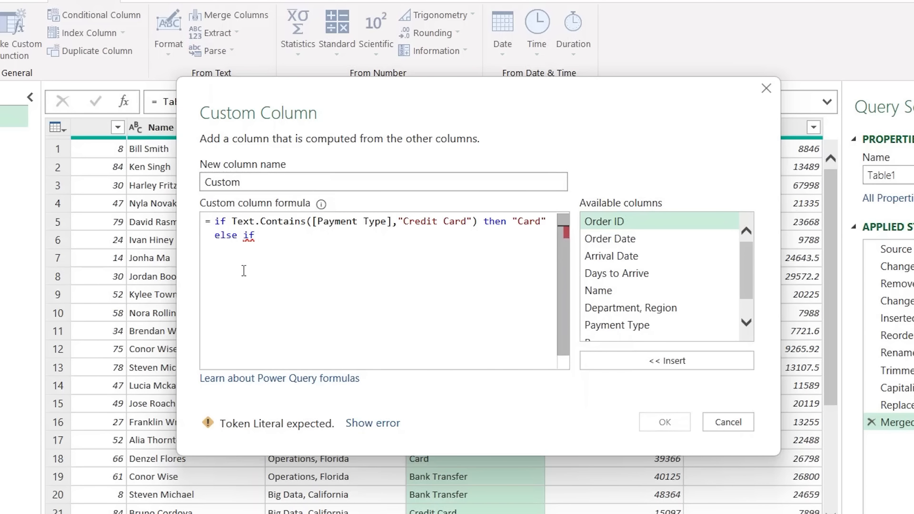
pyautogui.write('Text')
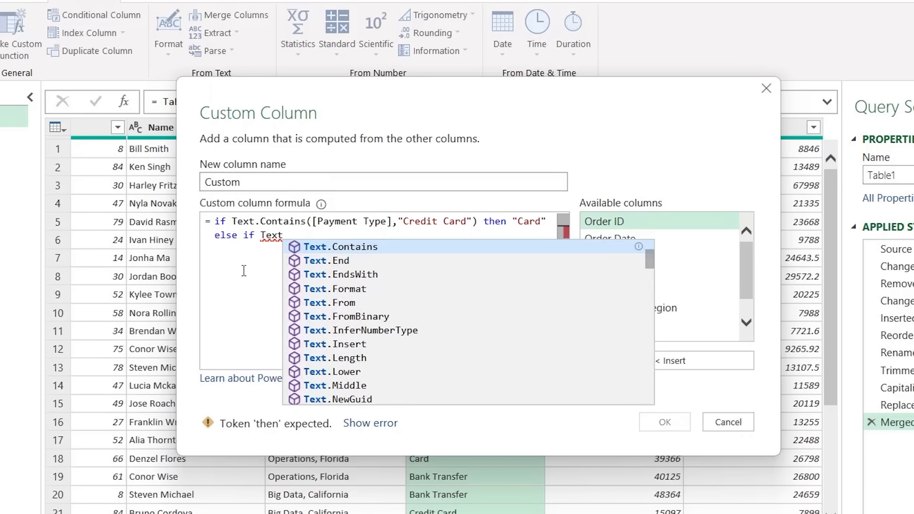
pyautogui.press('Tab')
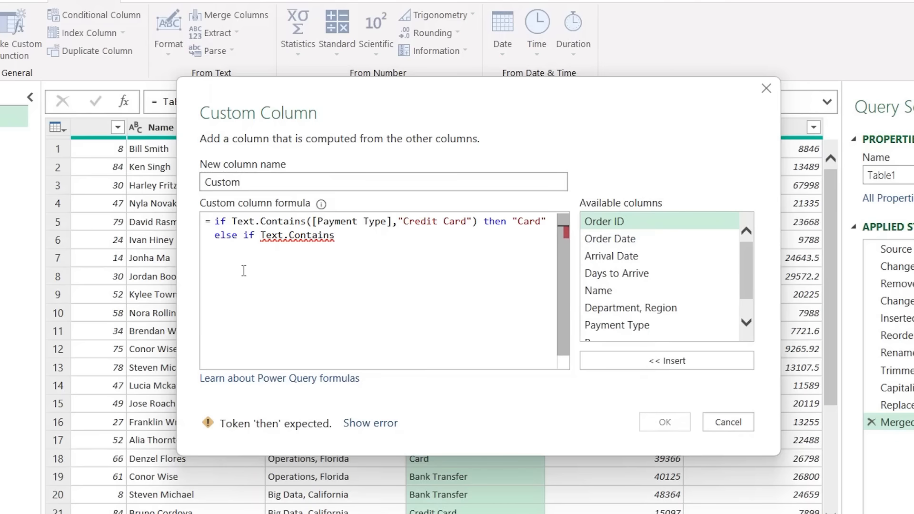
pyautogui.write('([')
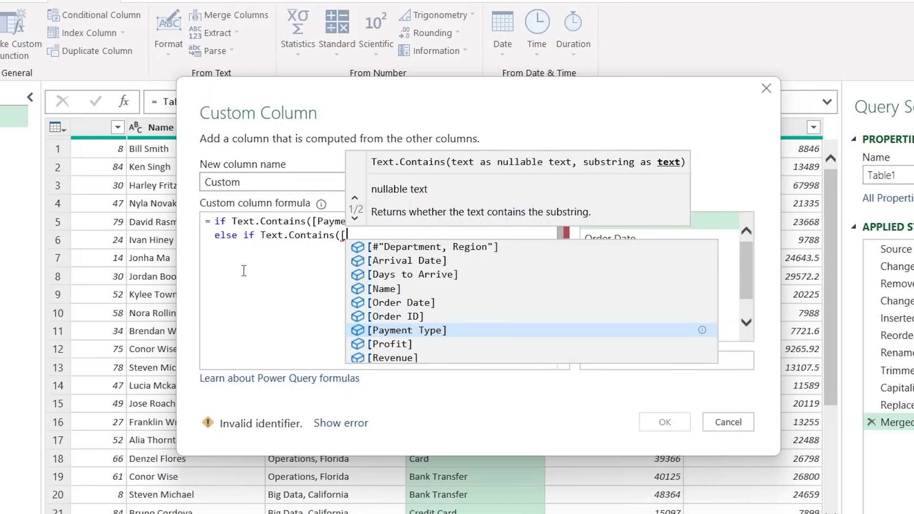
pyautogui.click(446, 329)
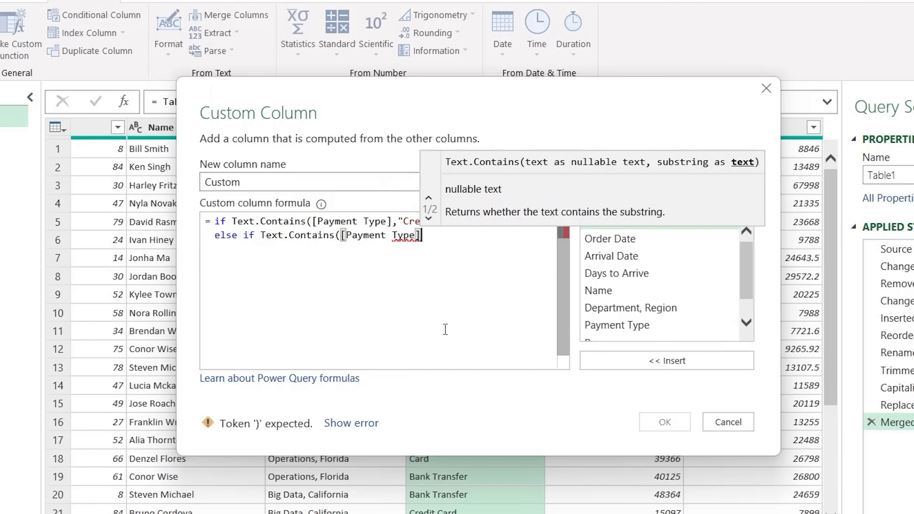
pyautogui.write(',"')
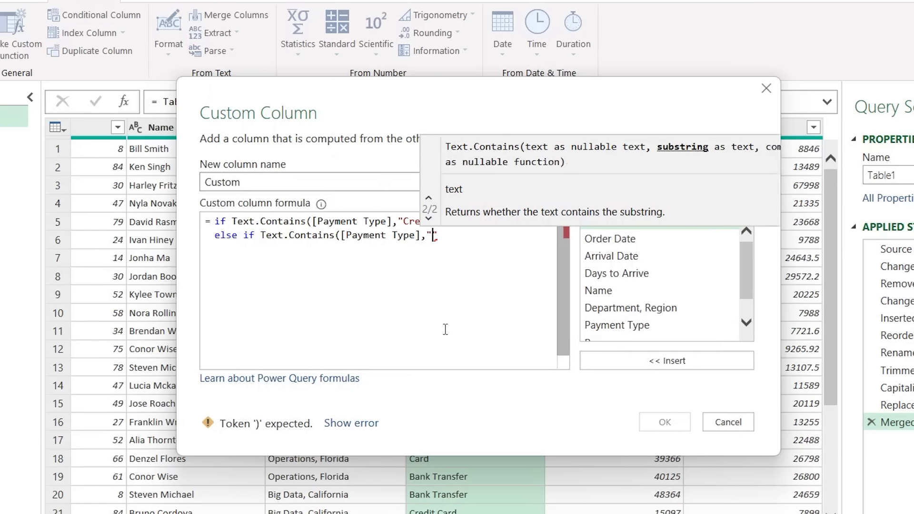
pyautogui.write('BAn')
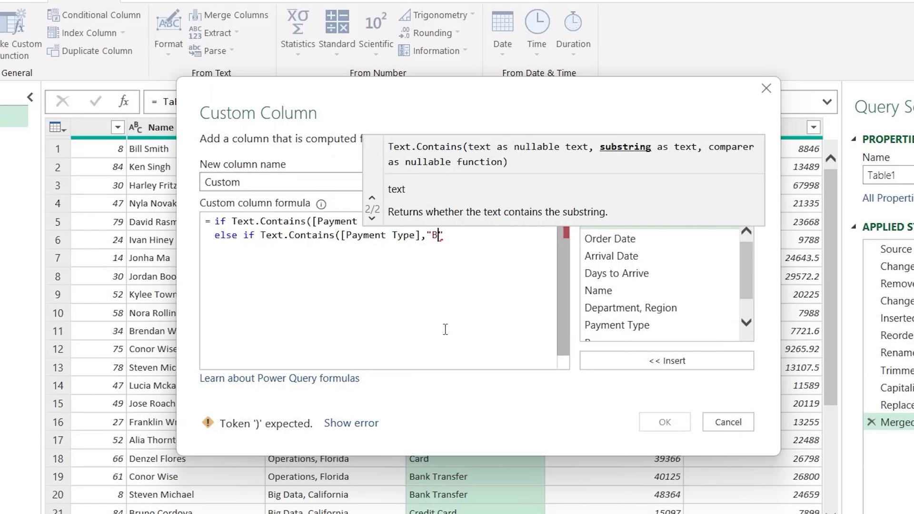
pyautogui.press('BackSpace')
pyautogui.press('BackSpace')
pyautogui.write('ank Transfer") ')
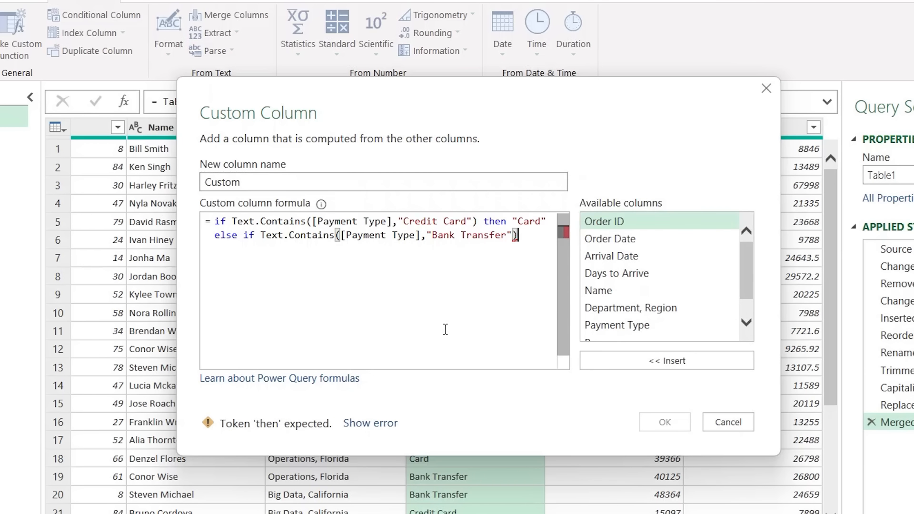
# Step: Make the Bank Transfer condition return the text with then "Transfer", and start a new formula line
pyautogui.write('then "')
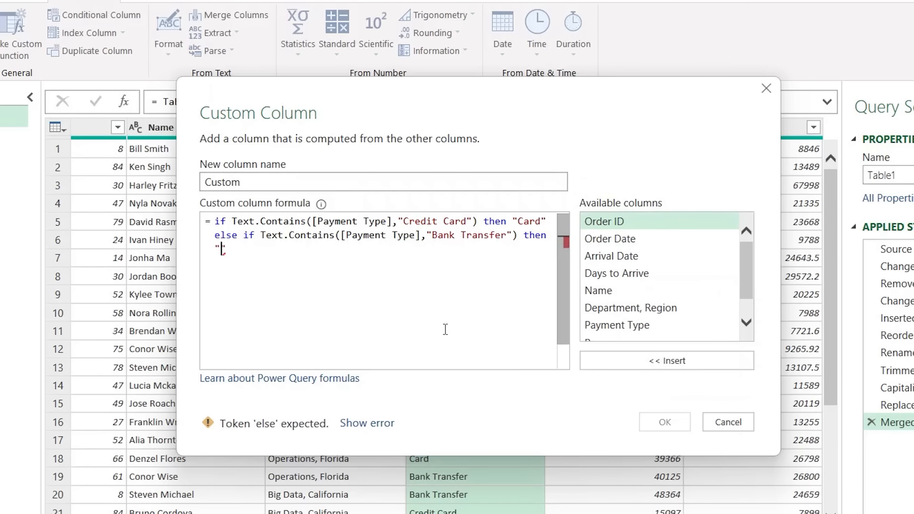
pyautogui.write('Trasnfer')
pyautogui.press('BackSpace')
pyautogui.press('Right')
pyautogui.write('s')
pyautogui.press('Right')
pyautogui.press('Right')
pyautogui.press('Right')
pyautogui.press('Right')
pyautogui.press('Return')
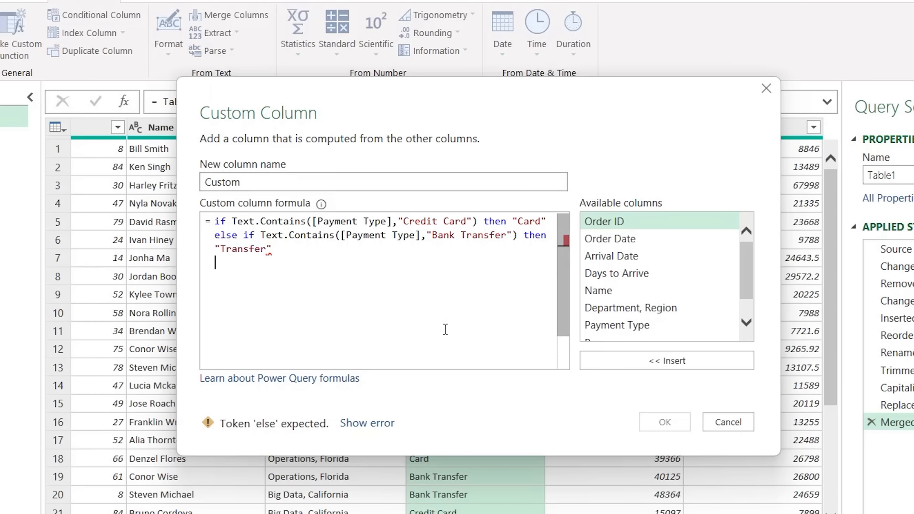
# Step: Finish the formula with else [Payment Type] and create the custom column
pyautogui.write('else [pay')
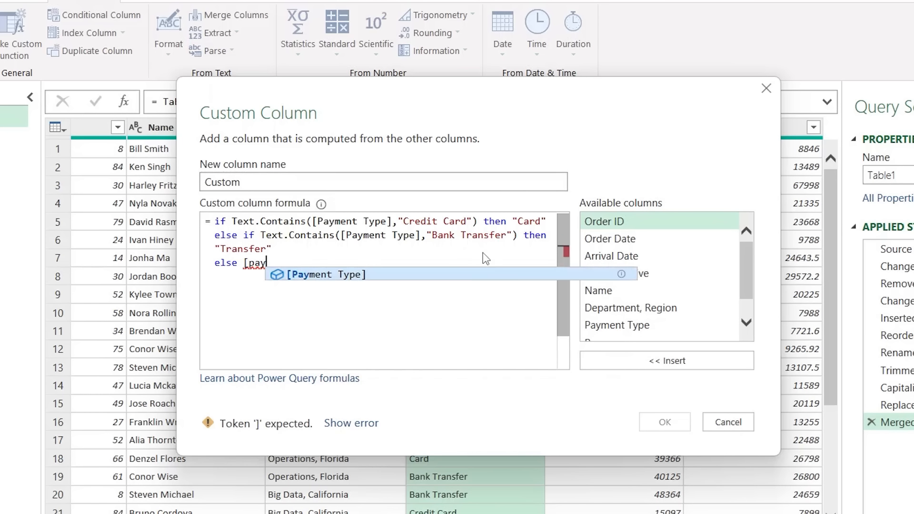
pyautogui.press('Tab')
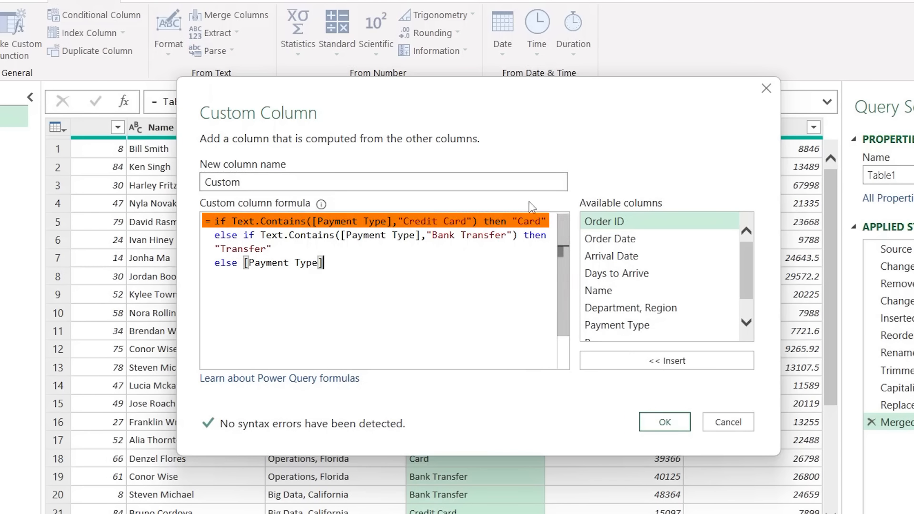
pyautogui.click(535, 218)
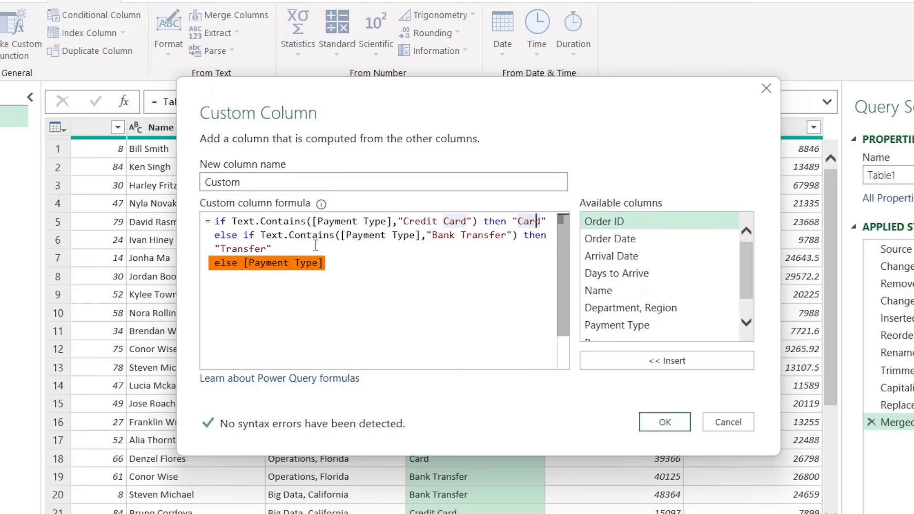
pyautogui.click(357, 280)
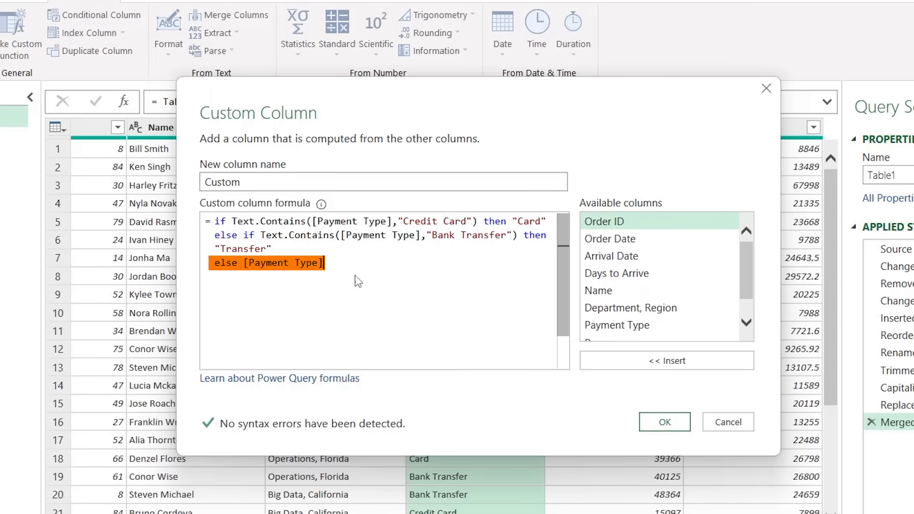
pyautogui.click(665, 422)
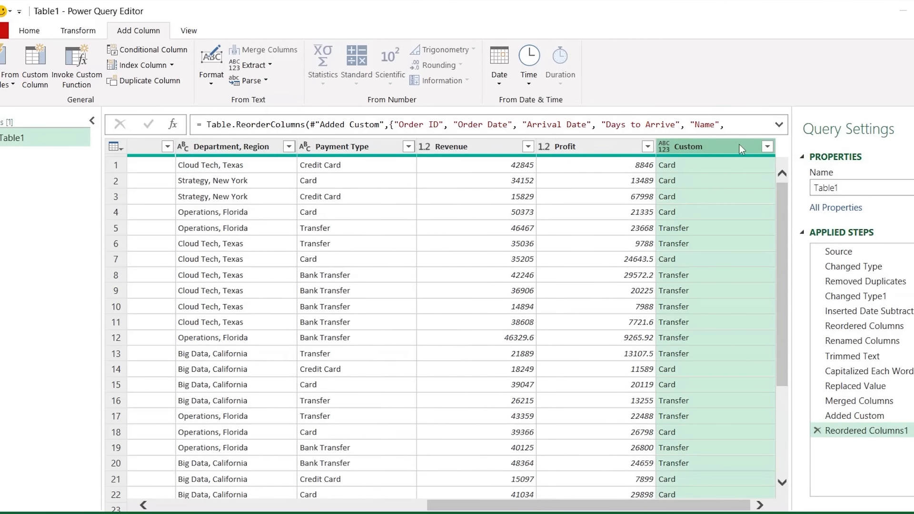
# Step: Move the Custom column directly after Payment Type and compare the two columns' values for credit card and bank transfer rows
pyautogui.moveTo(741, 148); pyautogui.dragTo(370, 166)
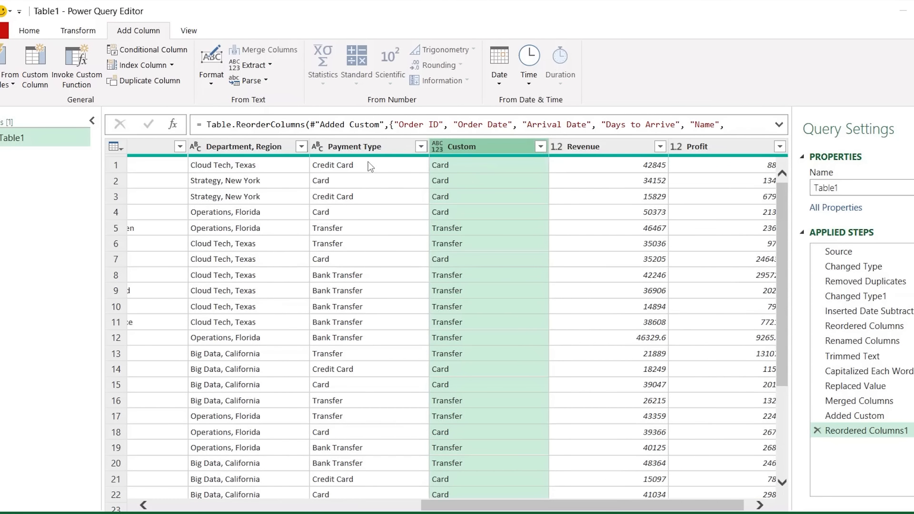
pyautogui.click(374, 167)
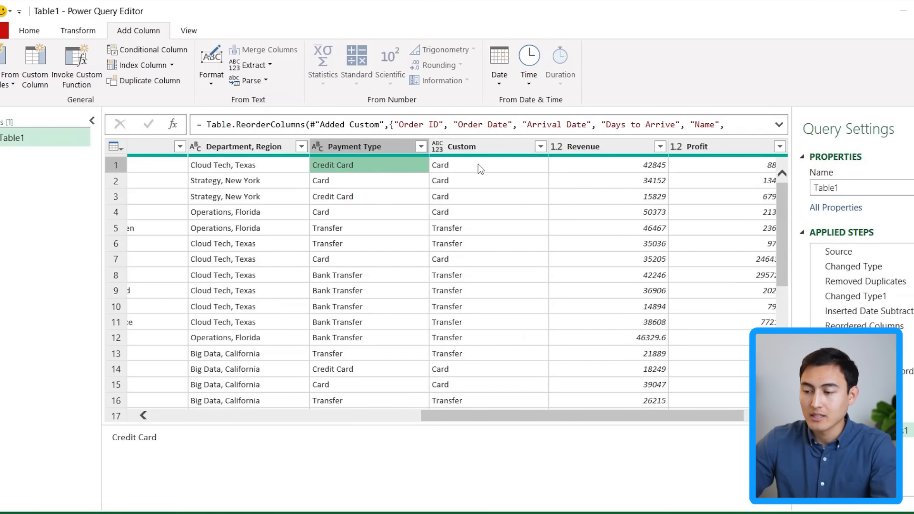
pyautogui.click(478, 164)
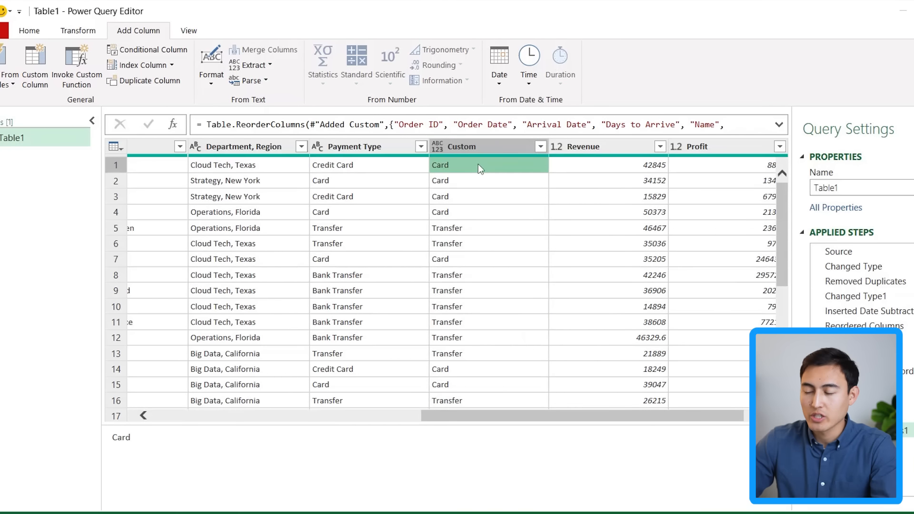
pyautogui.click(359, 276)
pyautogui.click(476, 276)
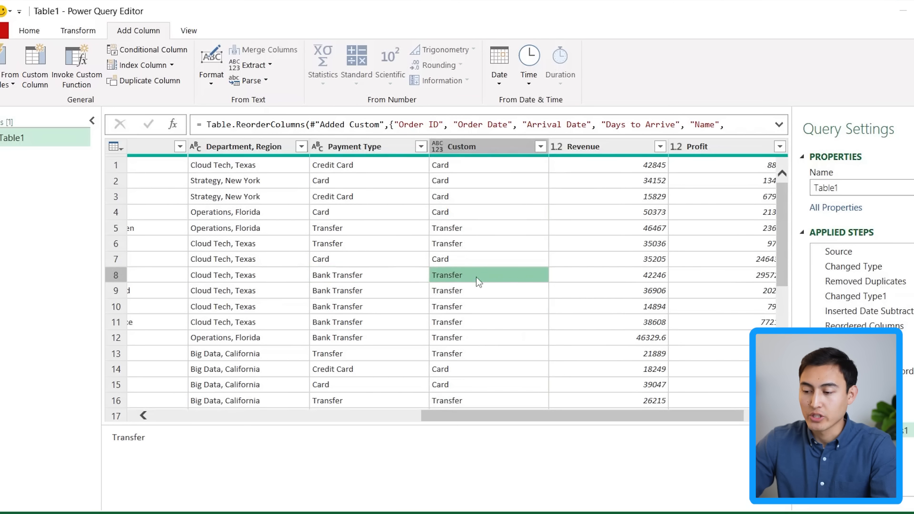
# Step: Remove the original Payment Type column from the table
pyautogui.click(374, 149)
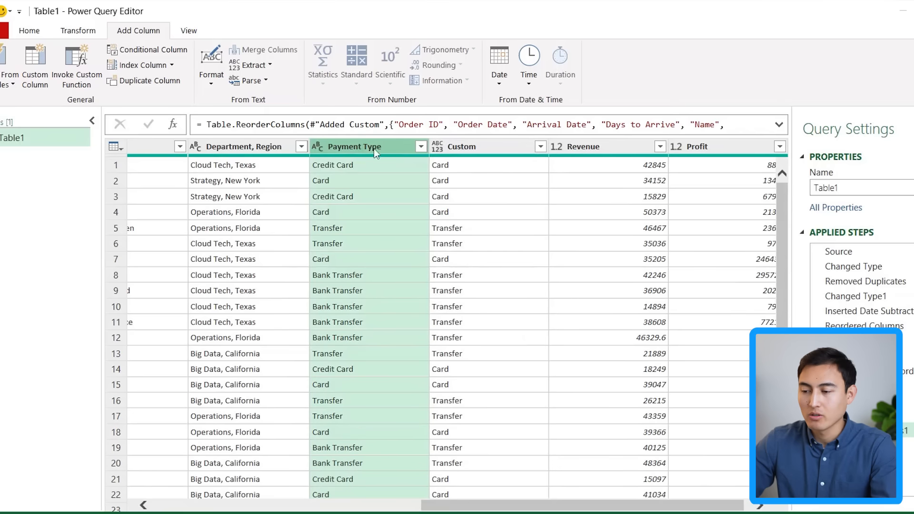
pyautogui.rightClick(395, 149)
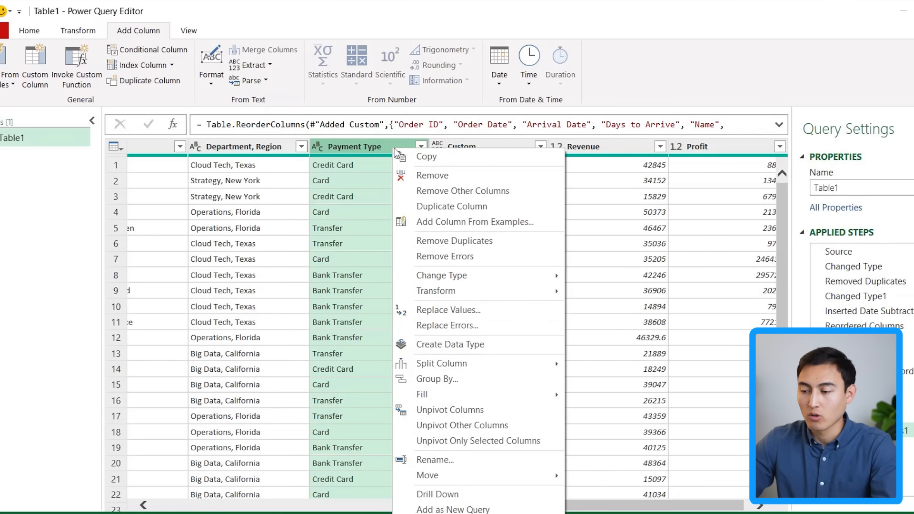
pyautogui.click(419, 175)
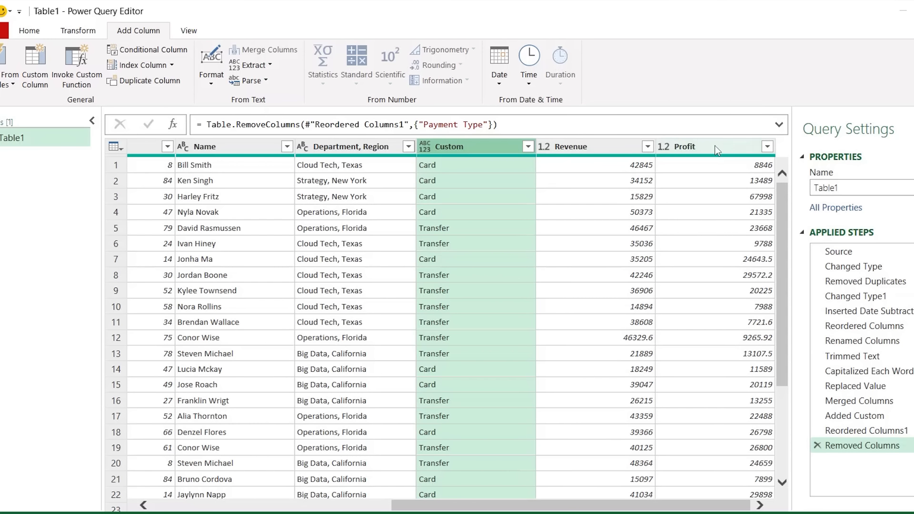
# Step: Start another custom column and name it "Profit Margin"
pyautogui.click(714, 148)
pyautogui.click(591, 144)
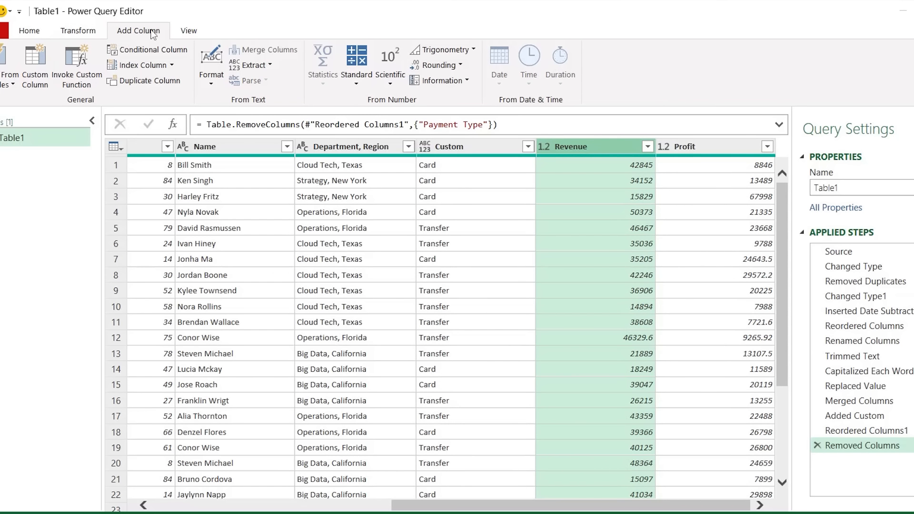
pyautogui.click(35, 64)
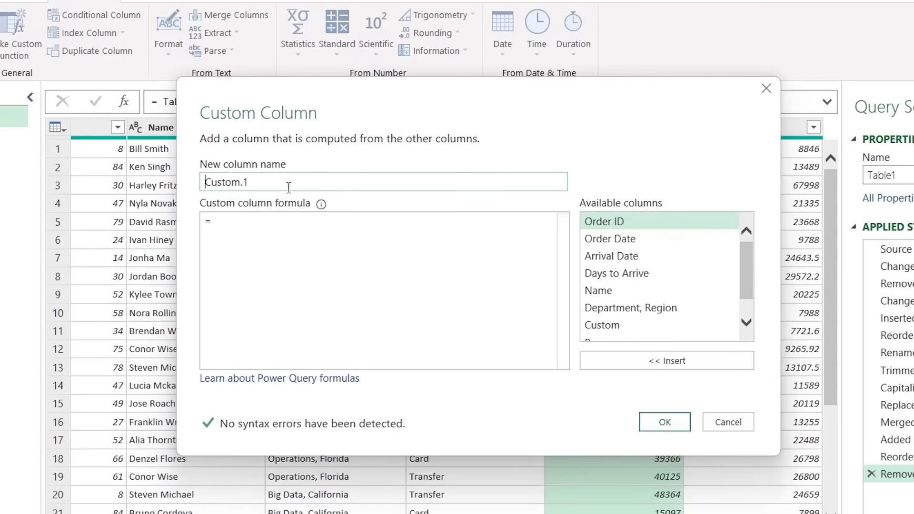
pyautogui.hotkey('ctrl', 'a')
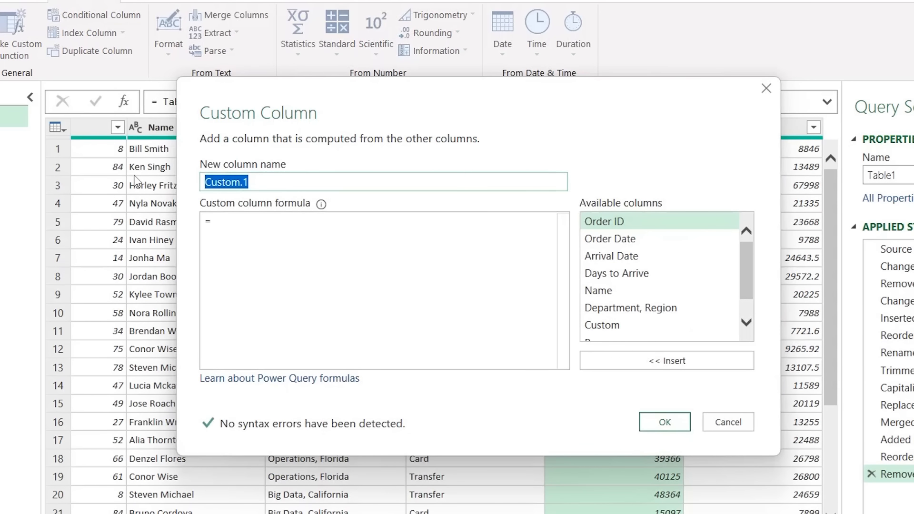
pyautogui.write('Profit Margin')
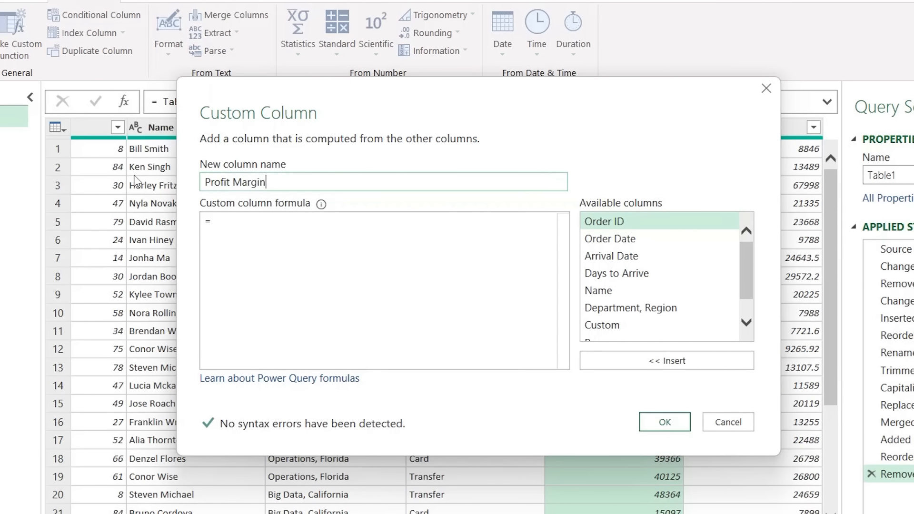
# Step: Enter the formula [Profit]/[Revenue] for the Profit Margin column and create it
pyautogui.click(285, 239)
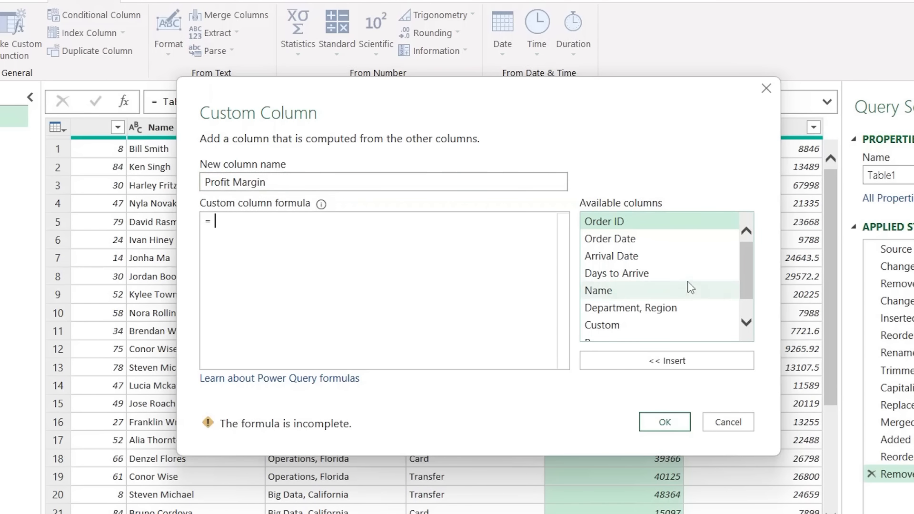
pyautogui.scroll(-2, 690, 287)
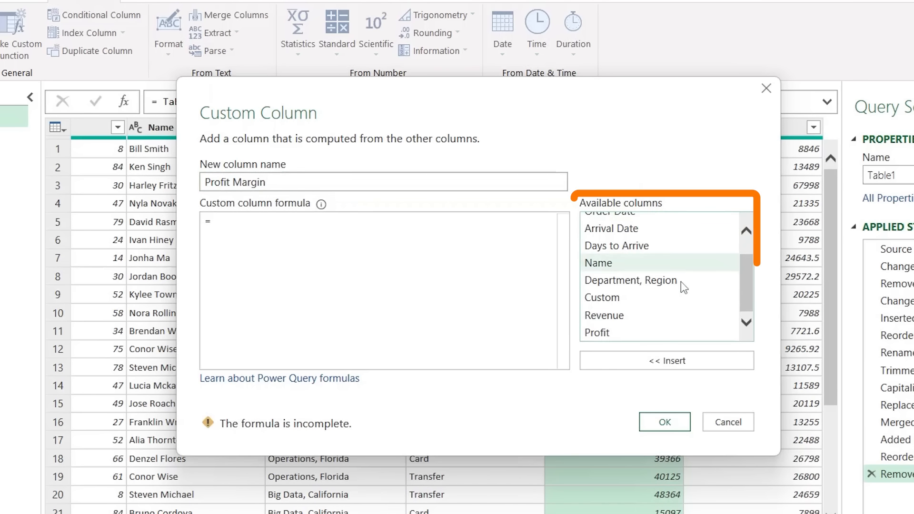
pyautogui.click(604, 332)
pyautogui.click(656, 361)
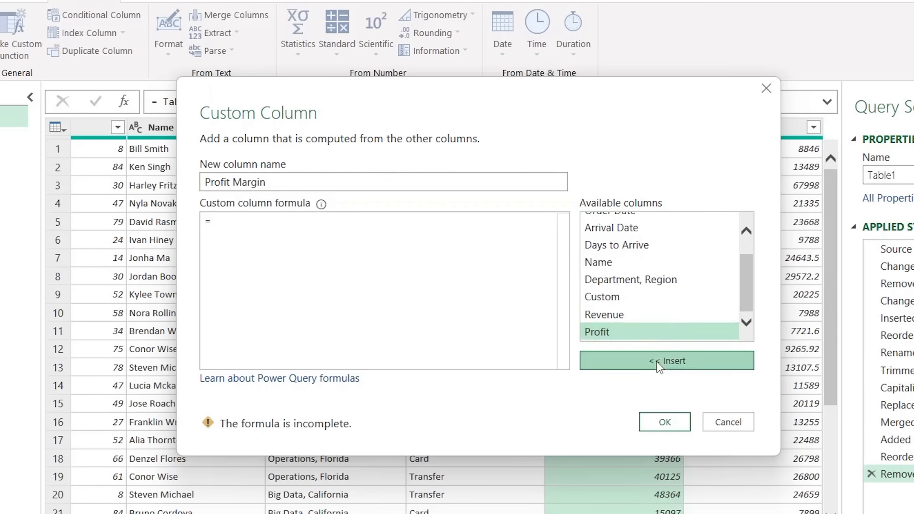
pyautogui.write('/')
pyautogui.click(602, 315)
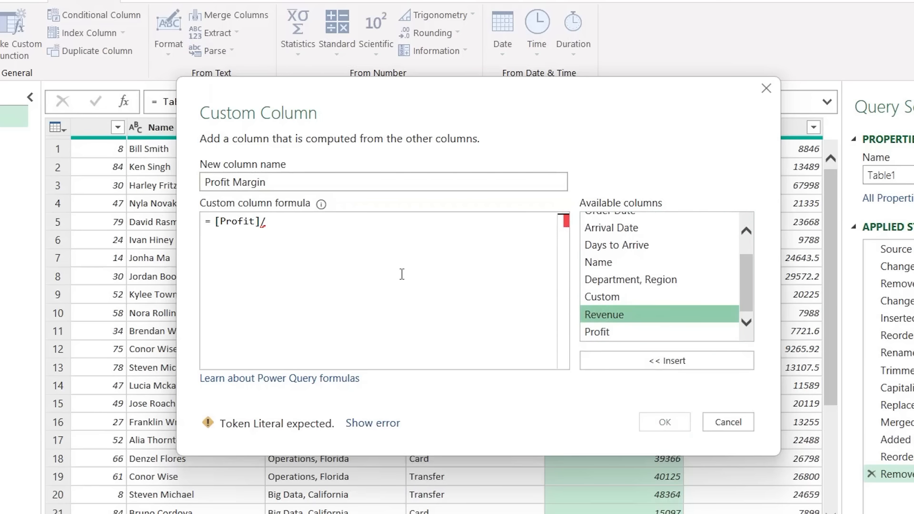
pyautogui.click(667, 361)
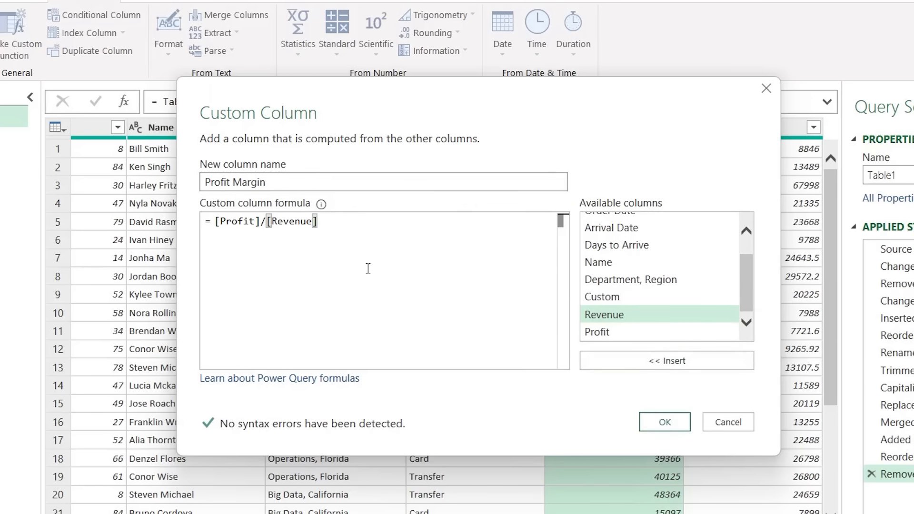
pyautogui.click(681, 427)
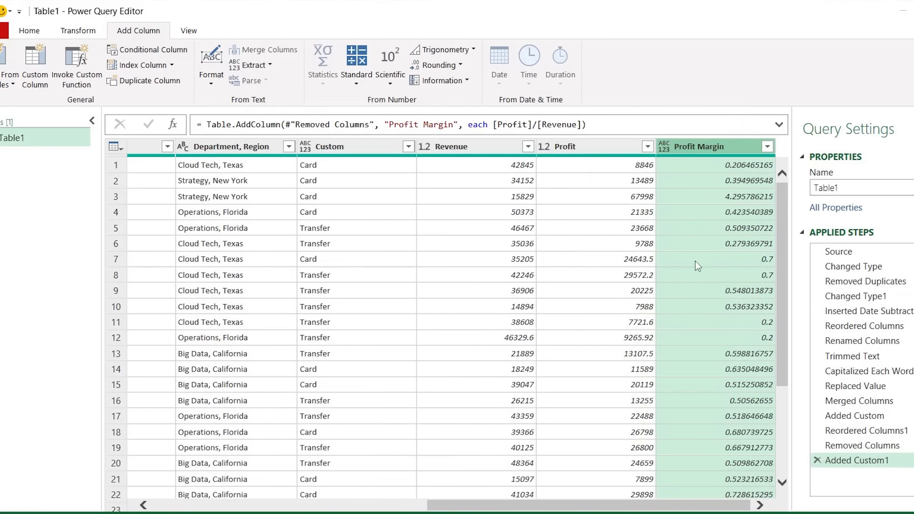
# Step: Change the data type of the Profit Margin column to Percentage
pyautogui.click(663, 148)
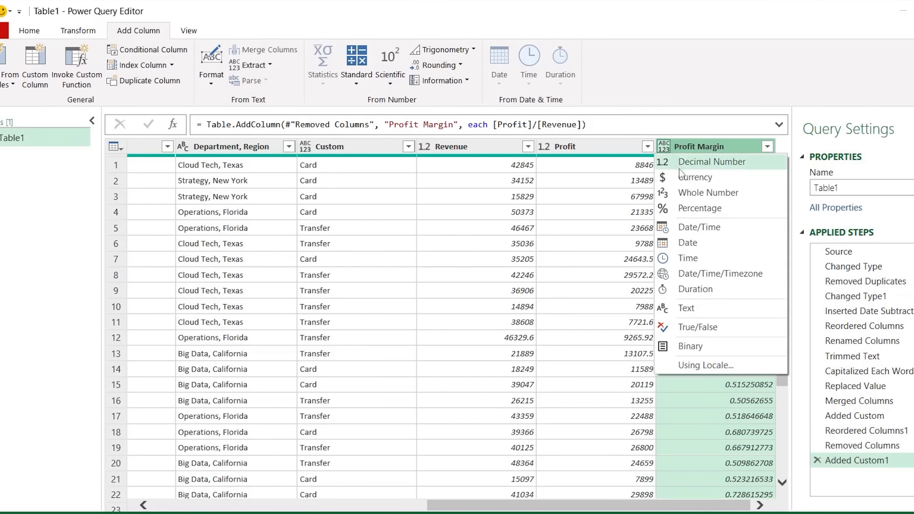
pyautogui.click(705, 207)
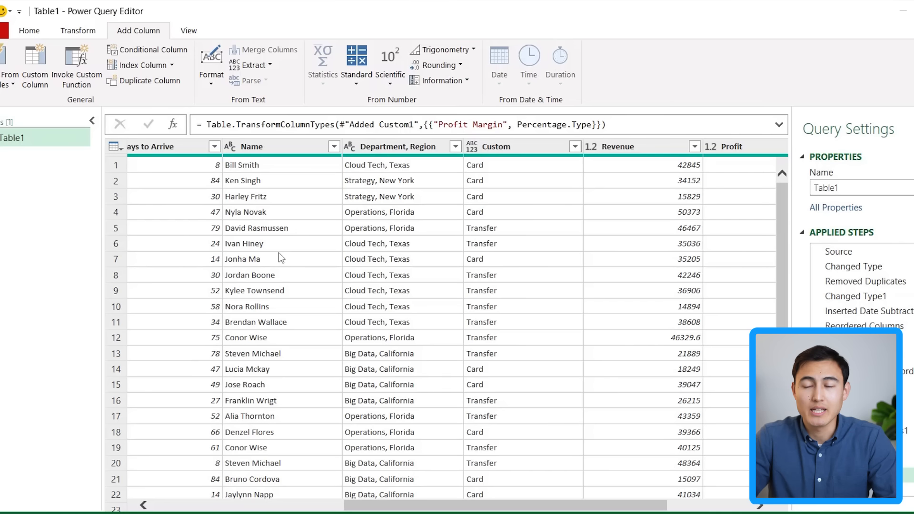
# Step: Rename the Custom column holding the Card and Transfer values as "Payment Type"
pyautogui.click(499, 153)
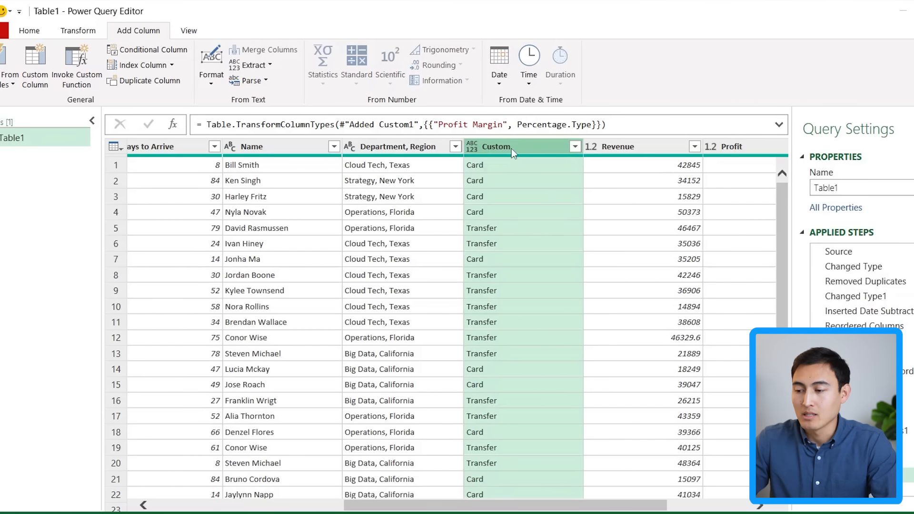
pyautogui.doubleClick(507, 147)
pyautogui.write('Payment Type')
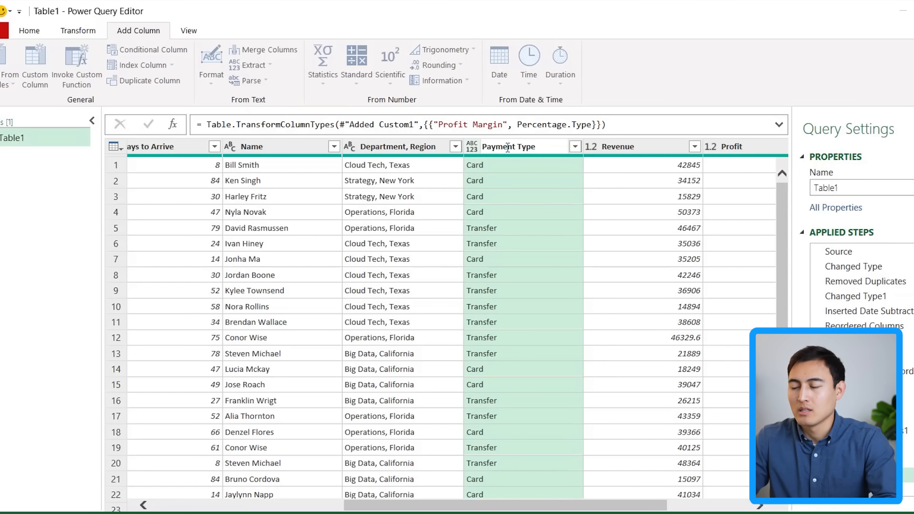
pyautogui.press('Return')
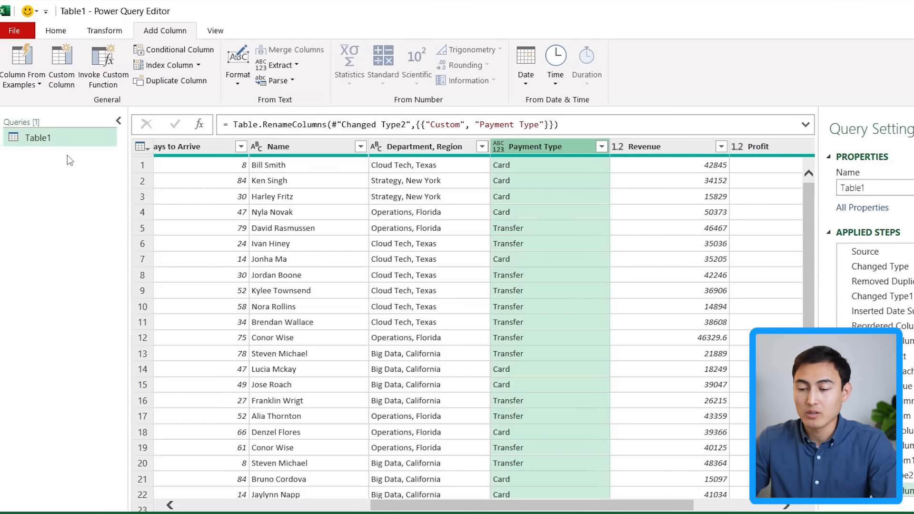
# Step: Duplicate the Table1 query and rename the copy "Payment Analysis"
pyautogui.rightClick(83, 135)
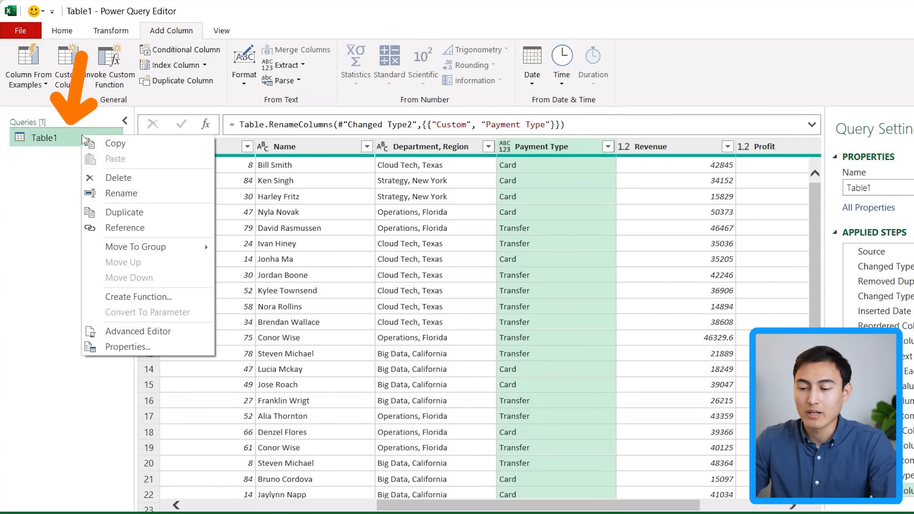
pyautogui.click(149, 212)
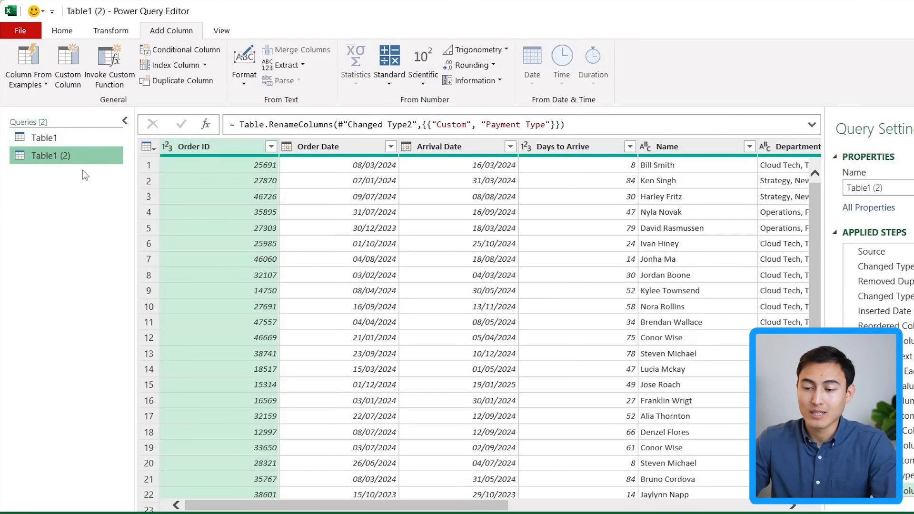
pyautogui.doubleClick(50, 155)
pyautogui.write('Payment Analysis')
pyautogui.press('Return')
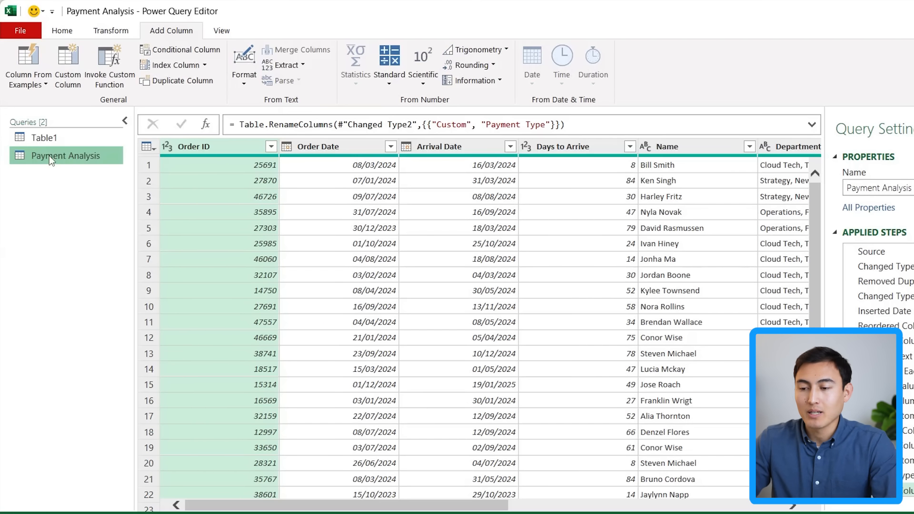
# Step: Start an advanced Group By on the Payment Analysis query and group it by Payment Type
pyautogui.click(71, 31)
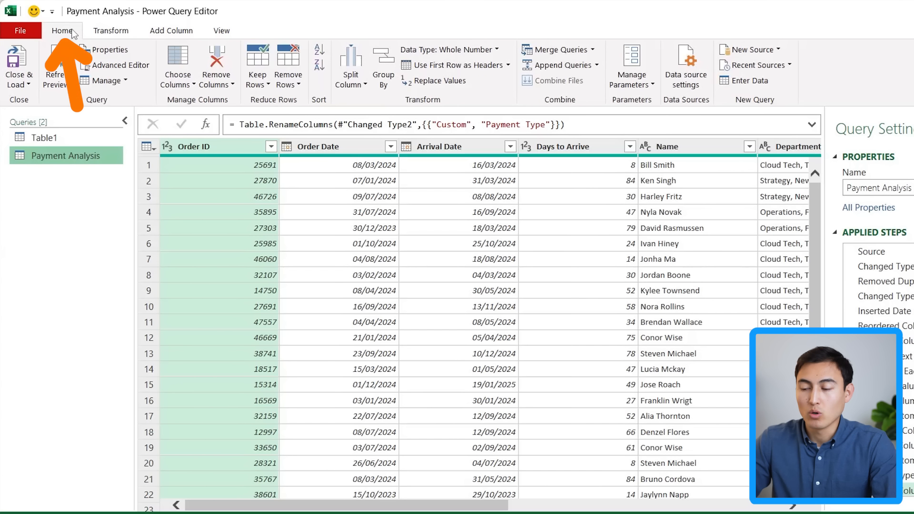
pyautogui.click(383, 67)
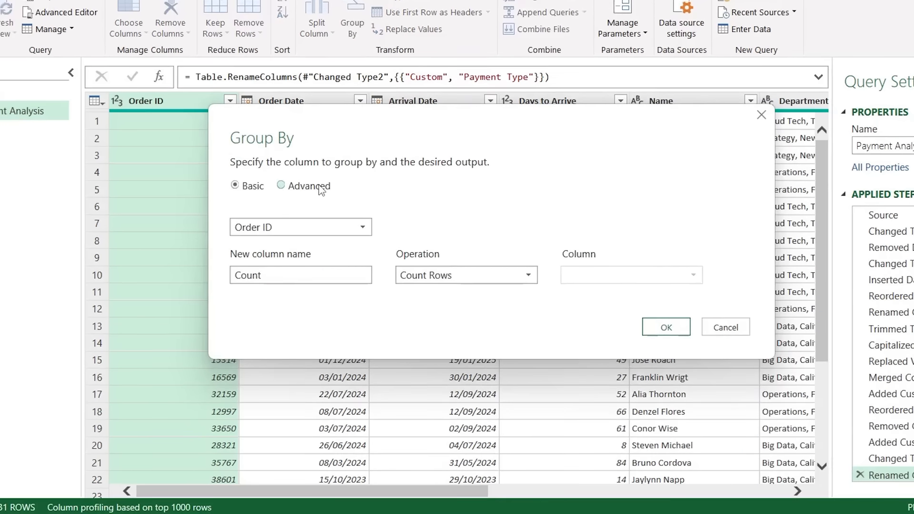
pyautogui.click(319, 186)
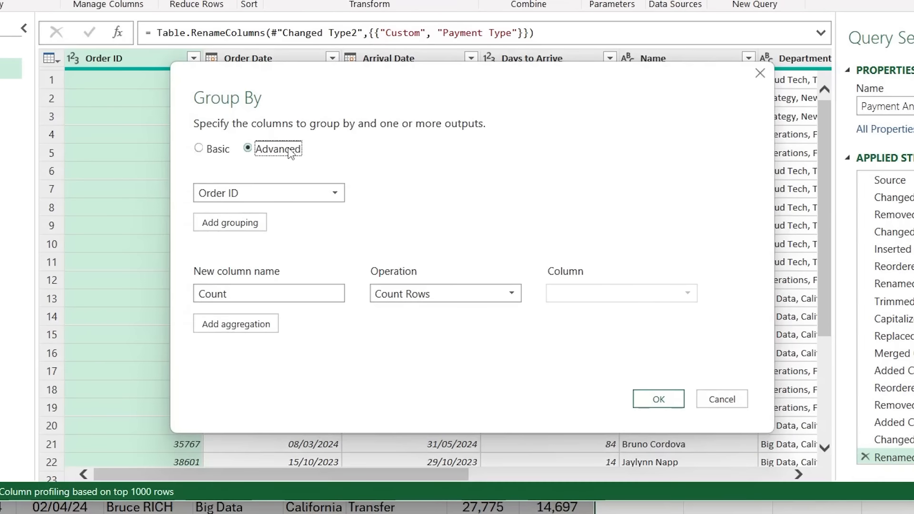
pyautogui.click(265, 201)
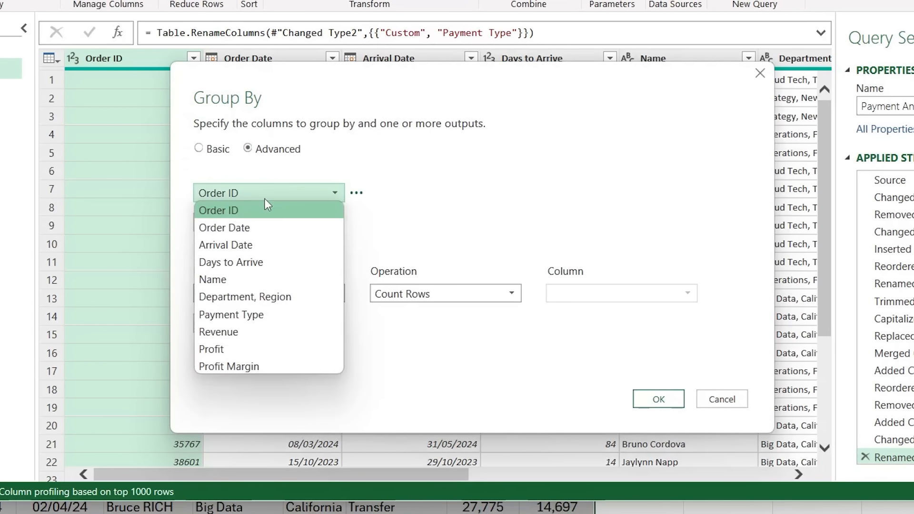
pyautogui.click(238, 318)
# Step: Define the first aggregation as "Av Rev", the Average of the Revenue column
pyautogui.doubleClick(245, 295)
pyautogui.write('Av')
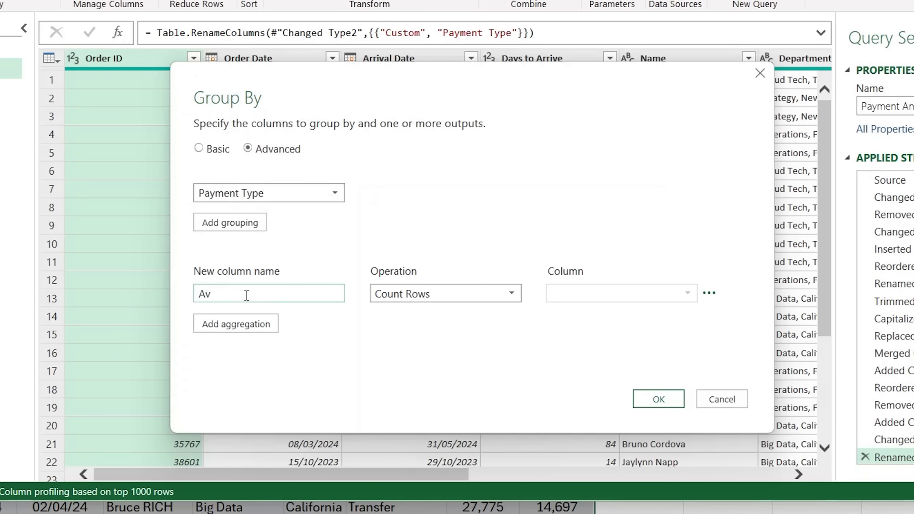
pyautogui.write(' Rev')
pyautogui.click(413, 293)
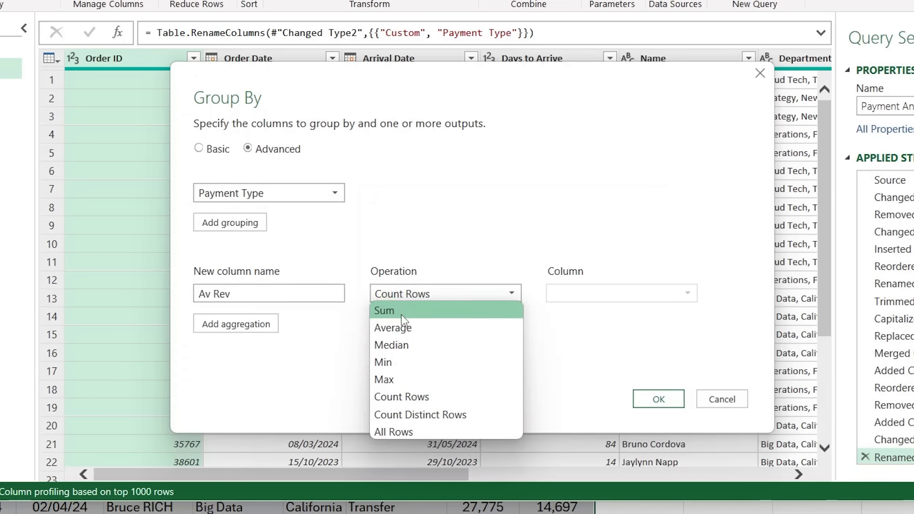
pyautogui.click(404, 328)
pyautogui.click(581, 293)
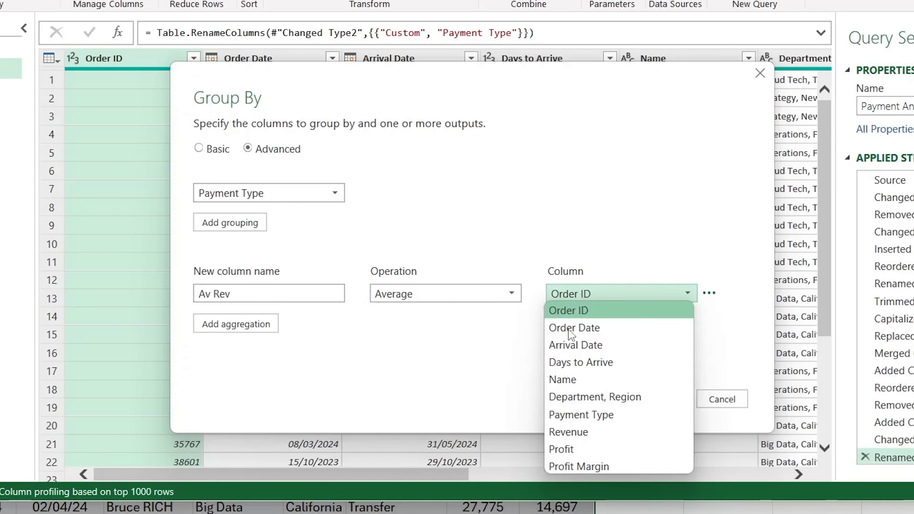
pyautogui.click(568, 431)
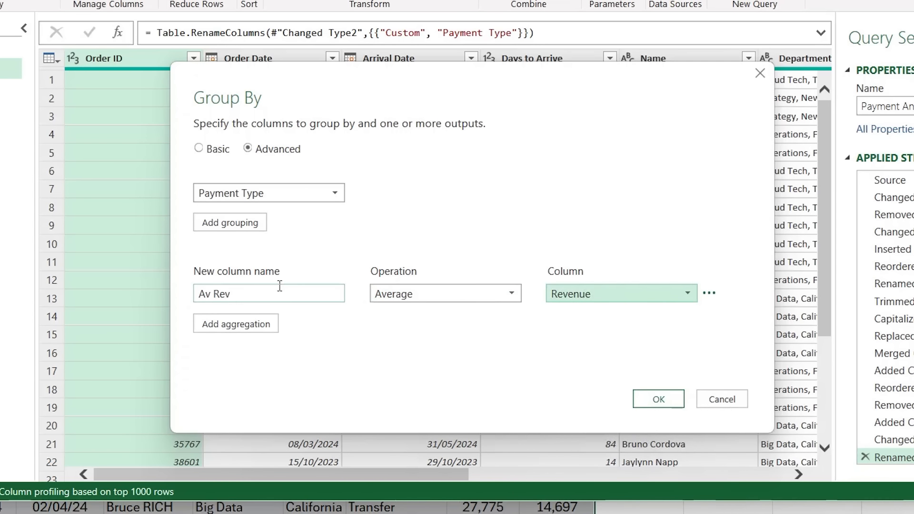
# Step: Add a second aggregation named "Av Profit Margin" that takes the Average of the Profit Margin column
pyautogui.click(237, 324)
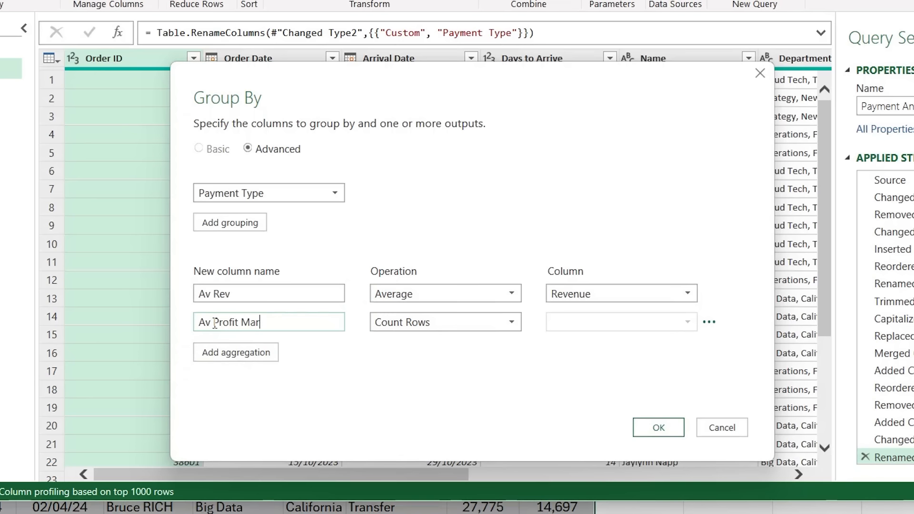
pyautogui.click(387, 324)
pyautogui.click(416, 357)
pyautogui.click(589, 328)
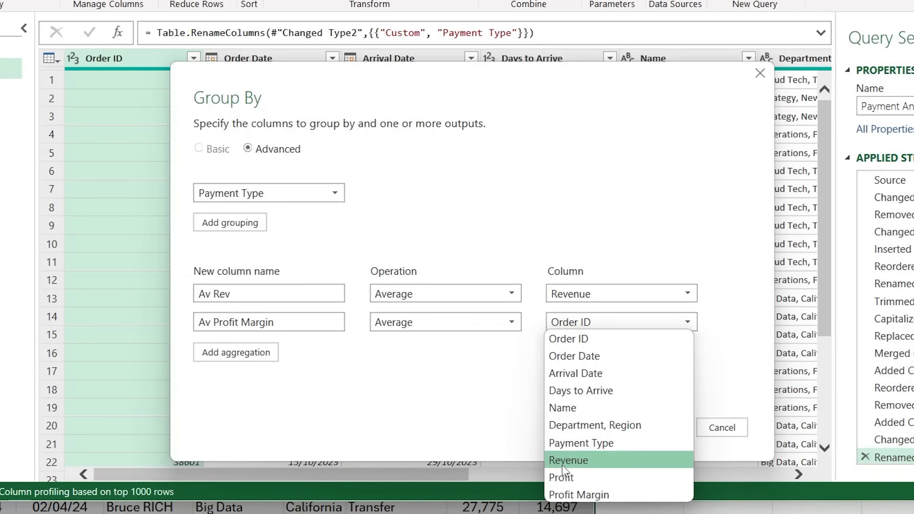
pyautogui.click(578, 493)
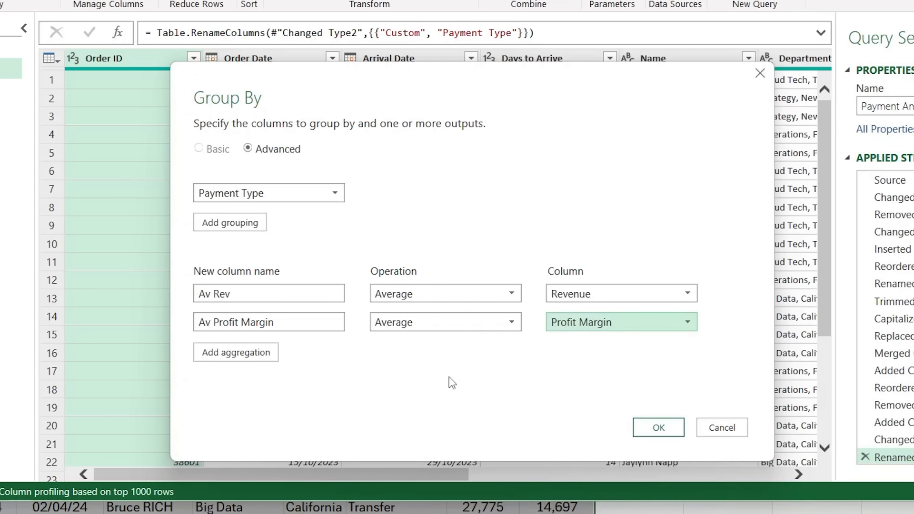
# Step: Add a third aggregation named "Count" using Count Rows and apply the grouping
pyautogui.click(252, 363)
pyautogui.click(316, 350)
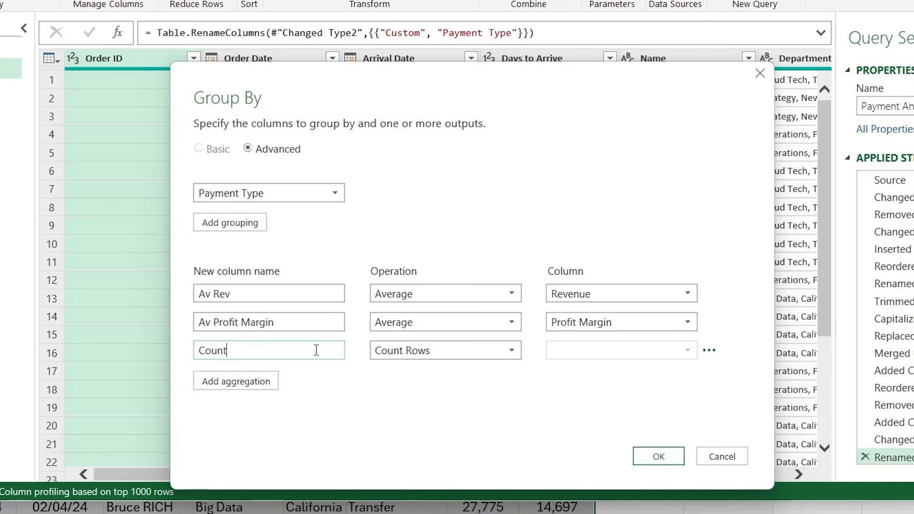
pyautogui.click(439, 351)
pyautogui.click(439, 350)
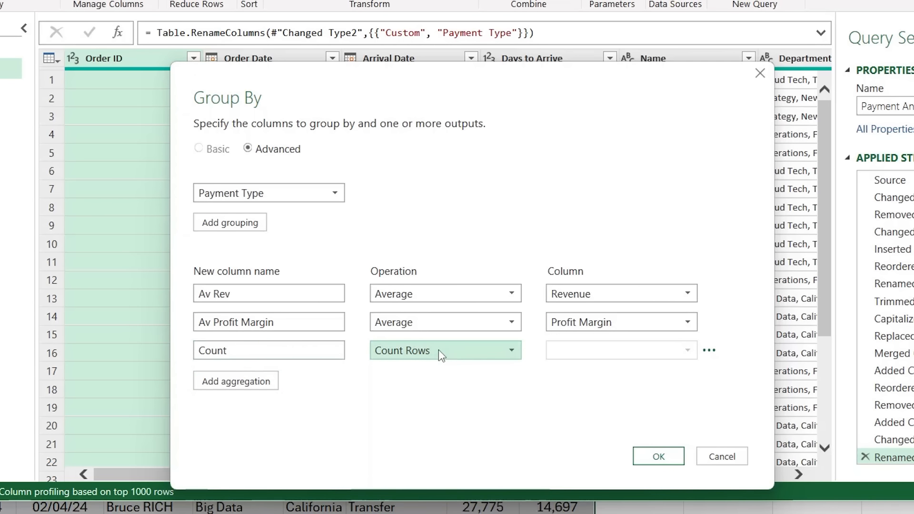
pyautogui.click(659, 457)
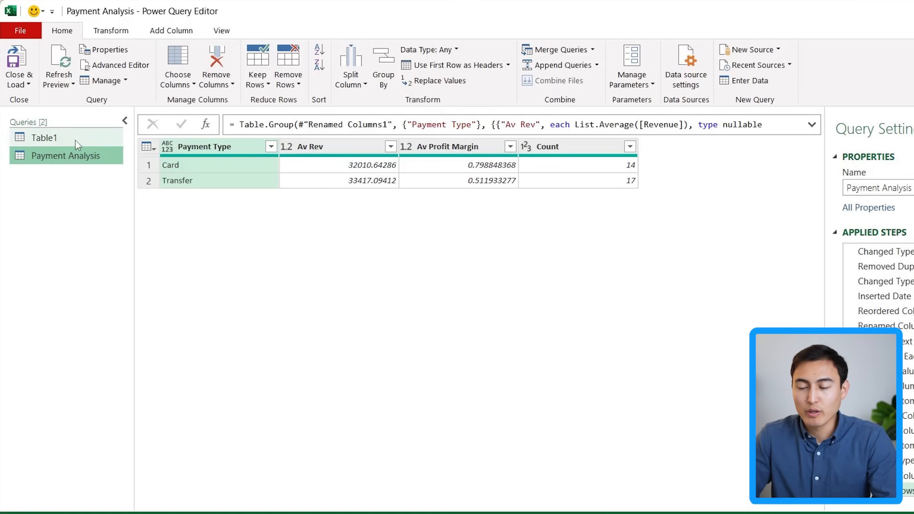
# Step: Return to the Table1 query, duplicate it and rename the copy "Days Analysis"
pyautogui.click(75, 140)
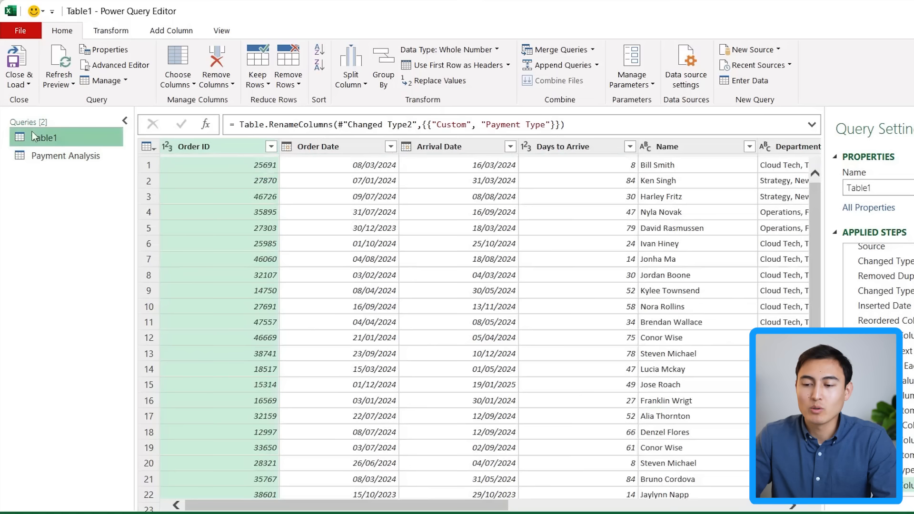
pyautogui.click(583, 152)
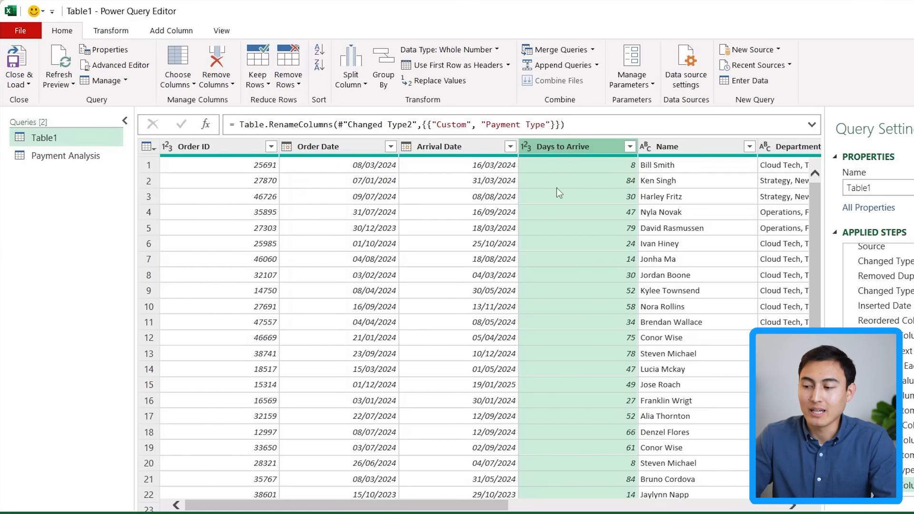
pyautogui.hscroll(5, 553, 190)
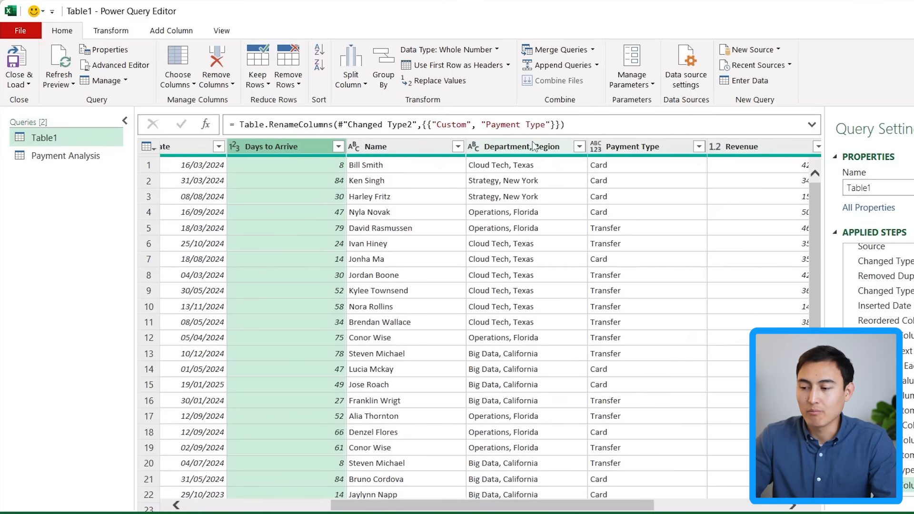
pyautogui.click(536, 150)
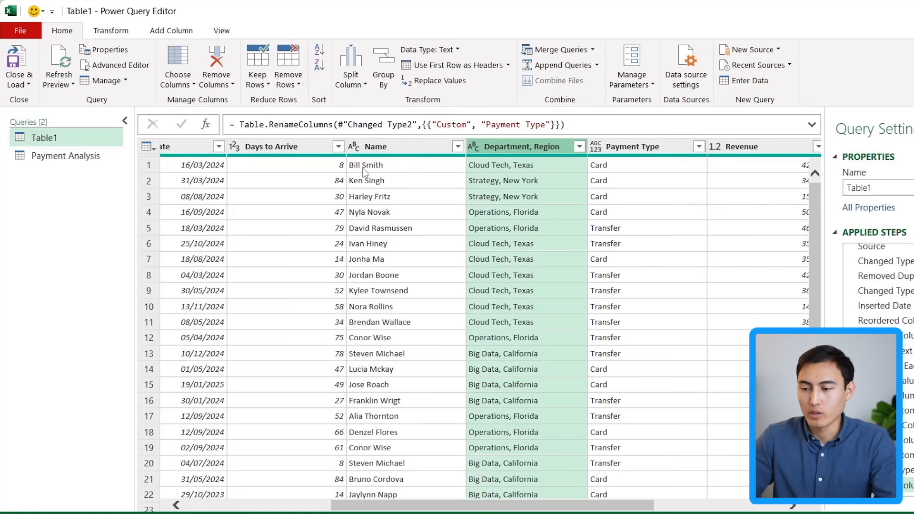
pyautogui.rightClick(72, 144)
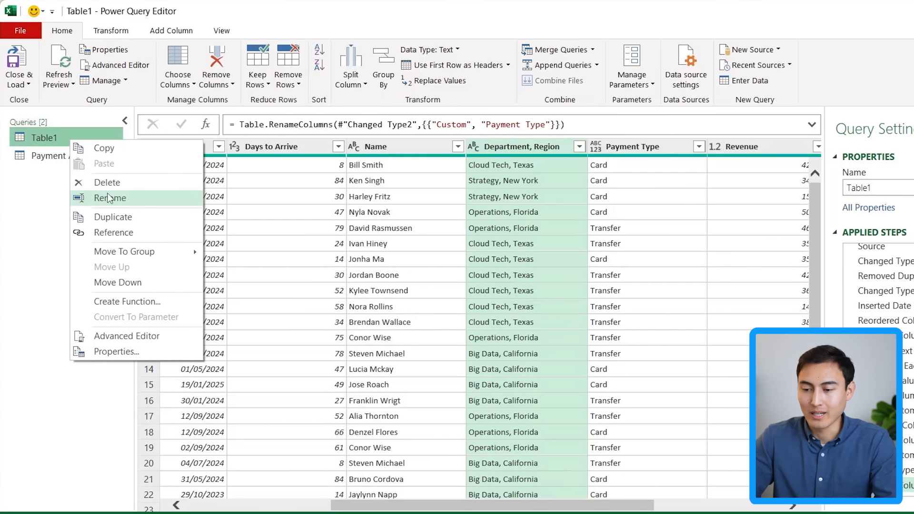
pyautogui.click(125, 224)
pyautogui.doubleClick(50, 174)
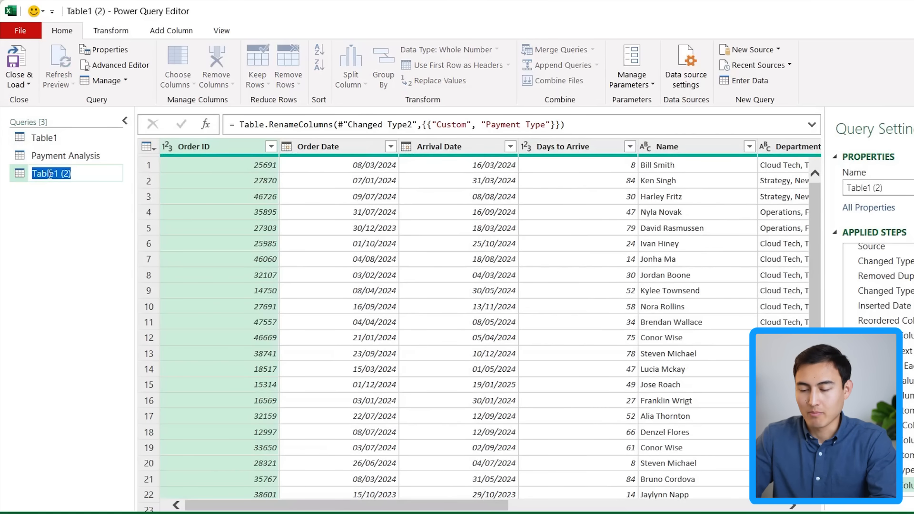
pyautogui.write('Days Analys')
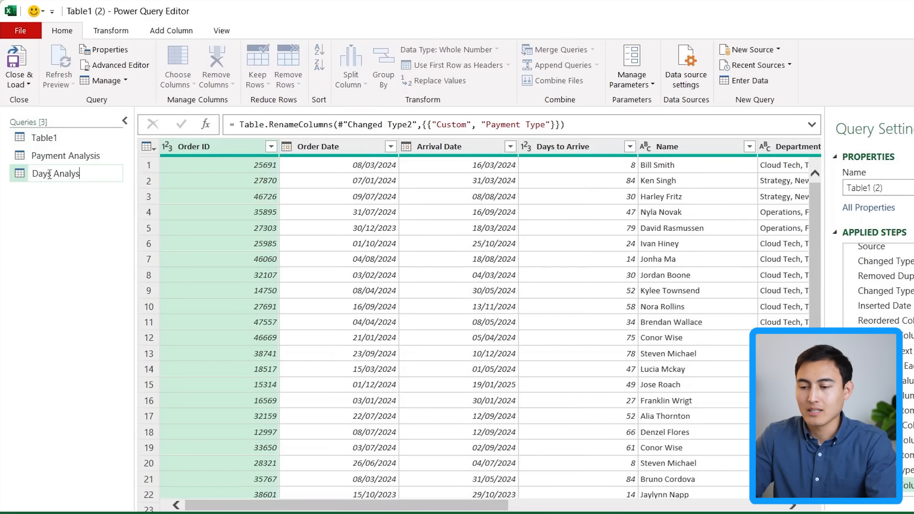
pyautogui.press('Return')
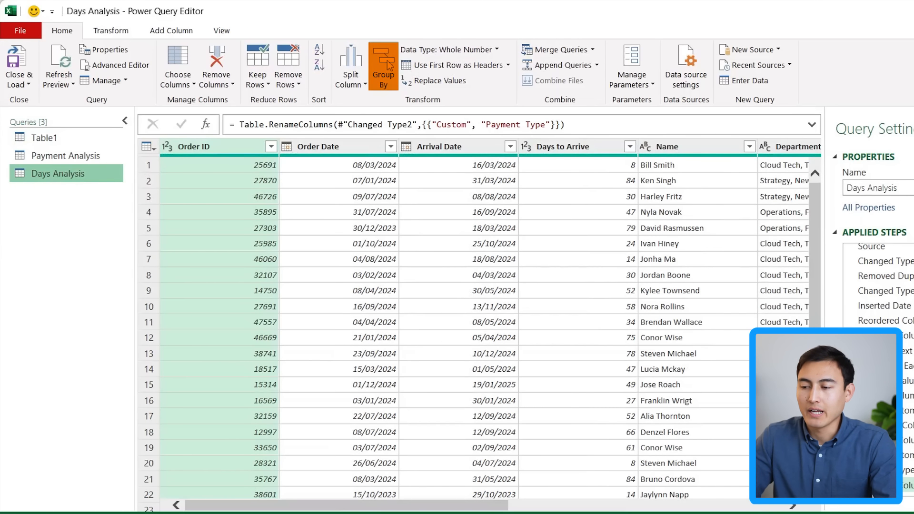
# Step: Start an advanced Group By on the Days Analysis query and group it by Department, Region
pyautogui.click(384, 66)
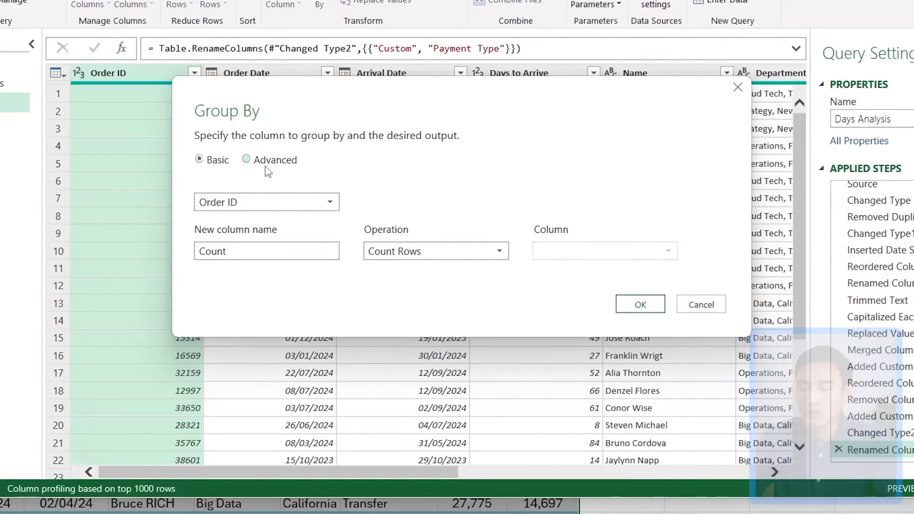
pyautogui.click(334, 224)
pyautogui.click(267, 180)
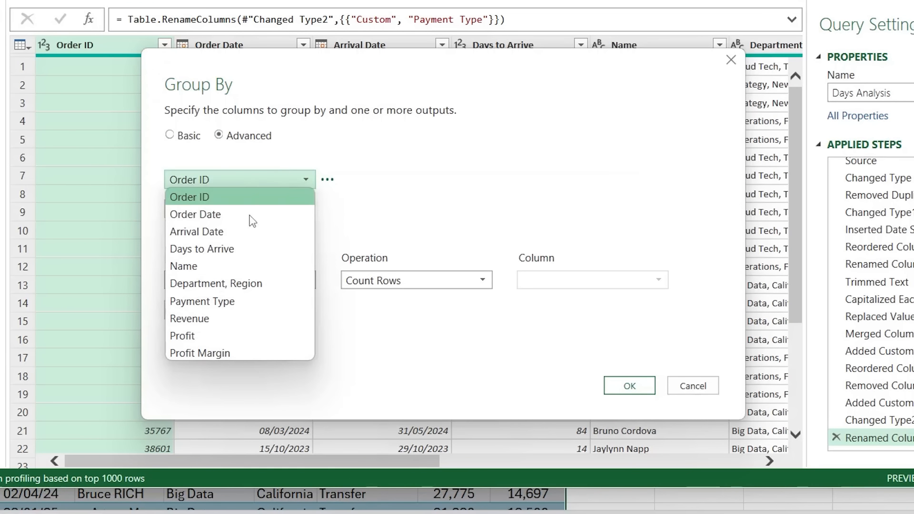
pyautogui.click(247, 285)
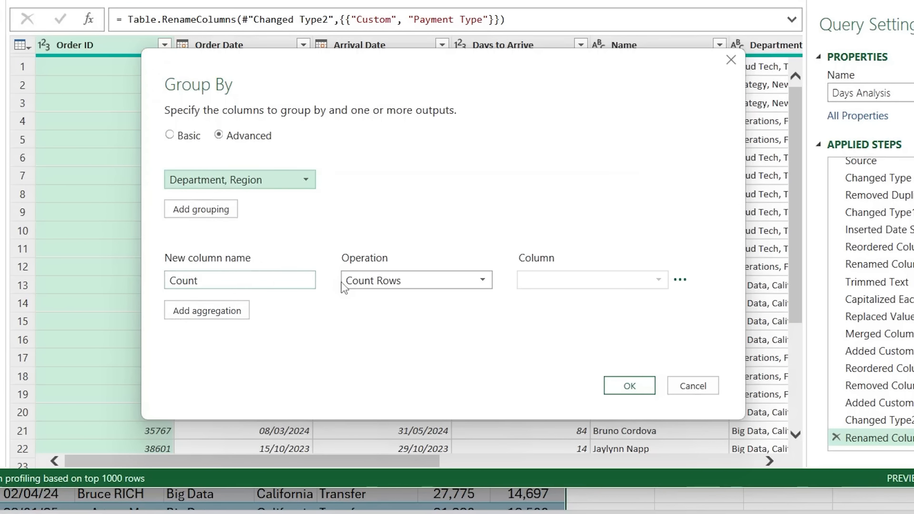
# Step: Define the first aggregation as "Av Days", the Average of the Days to Arrive column
pyautogui.click(381, 282)
pyautogui.click(364, 315)
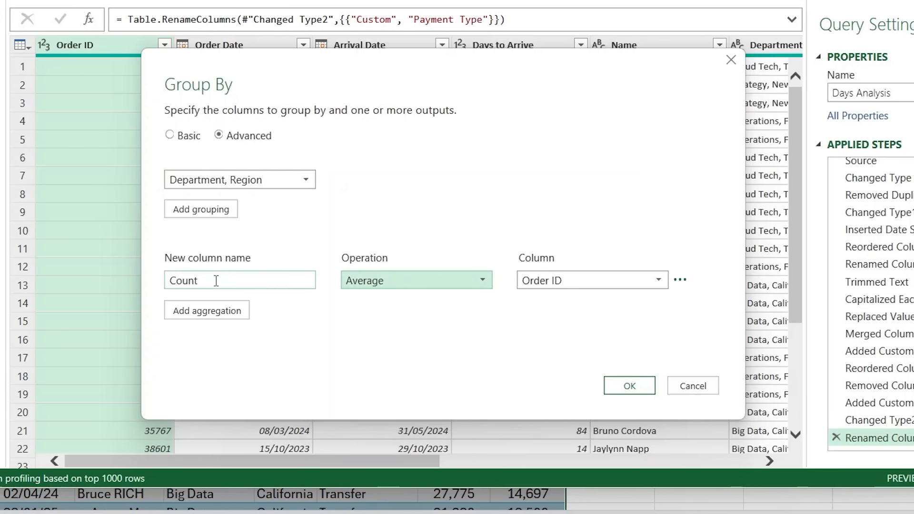
pyautogui.doubleClick(215, 281)
pyautogui.write('Av Days')
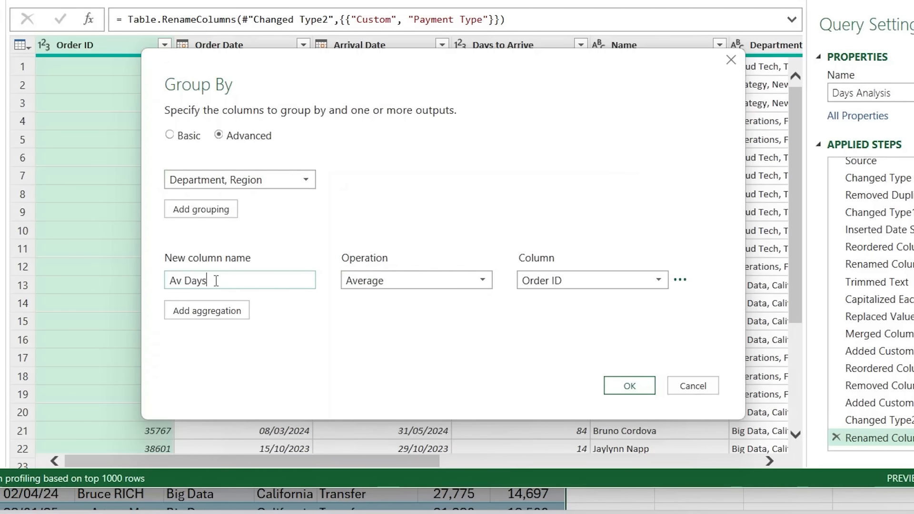
pyautogui.click(572, 281)
pyautogui.click(562, 349)
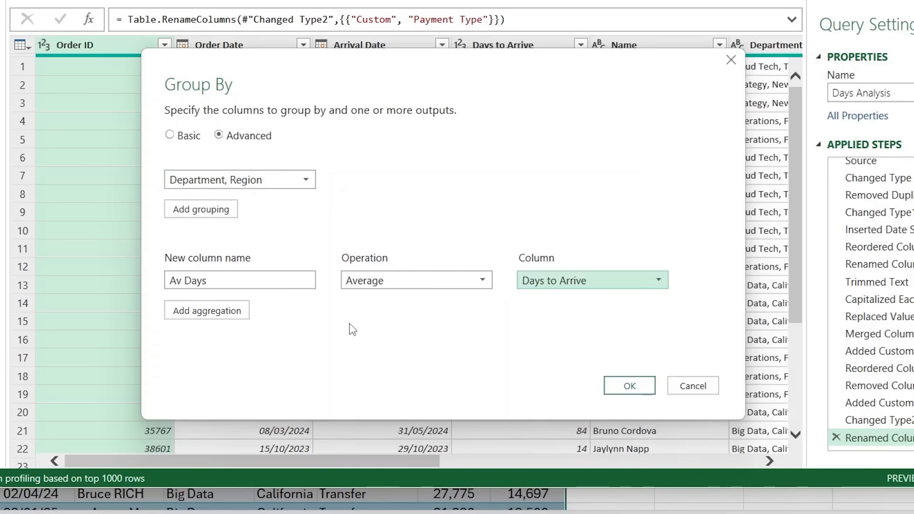
# Step: Add two more aggregations to the grouping, one with the Min operation and one with the Max operation
pyautogui.click(196, 316)
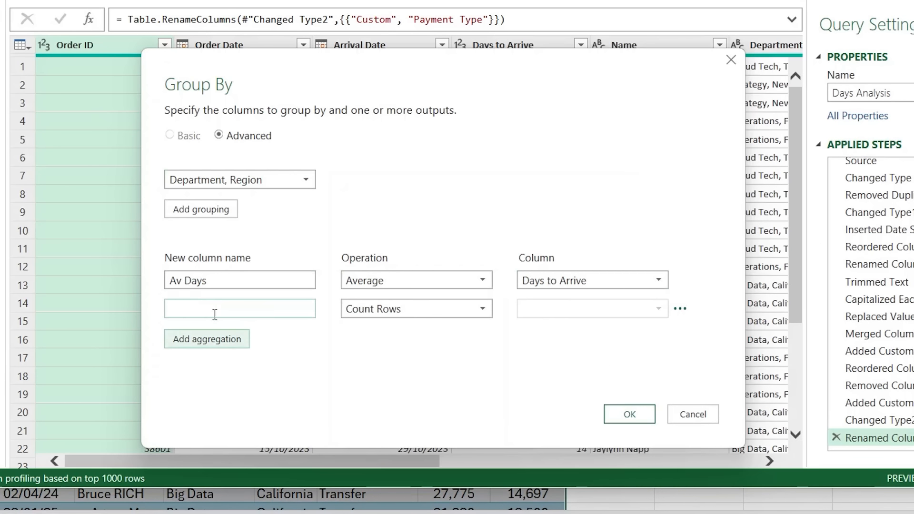
pyautogui.click(374, 309)
pyautogui.click(374, 376)
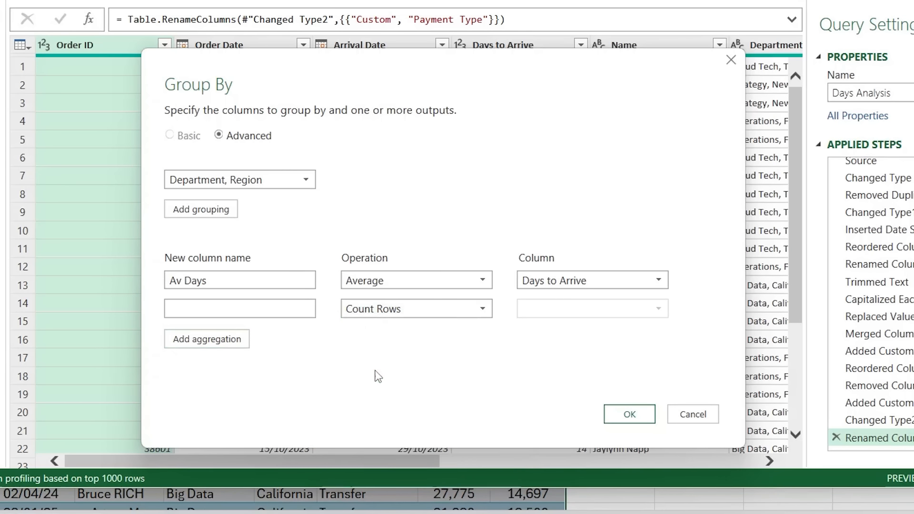
pyautogui.click(216, 341)
pyautogui.click(361, 337)
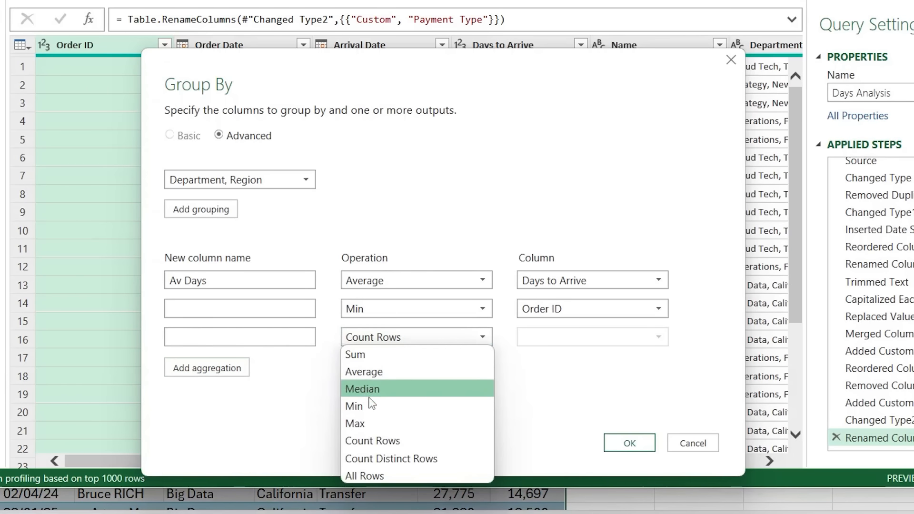
pyautogui.click(374, 424)
# Step: Set Days to Arrive as the source column for both the Min and Max aggregations
pyautogui.click(532, 310)
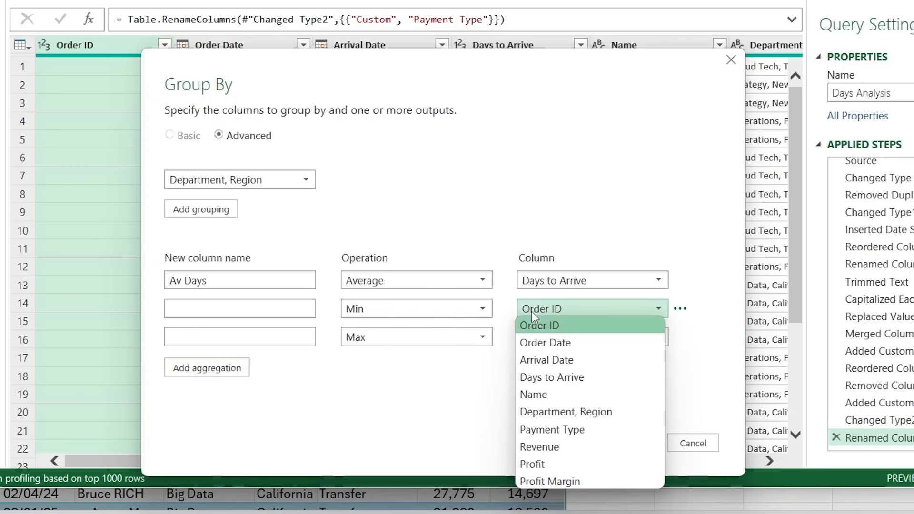
pyautogui.click(553, 378)
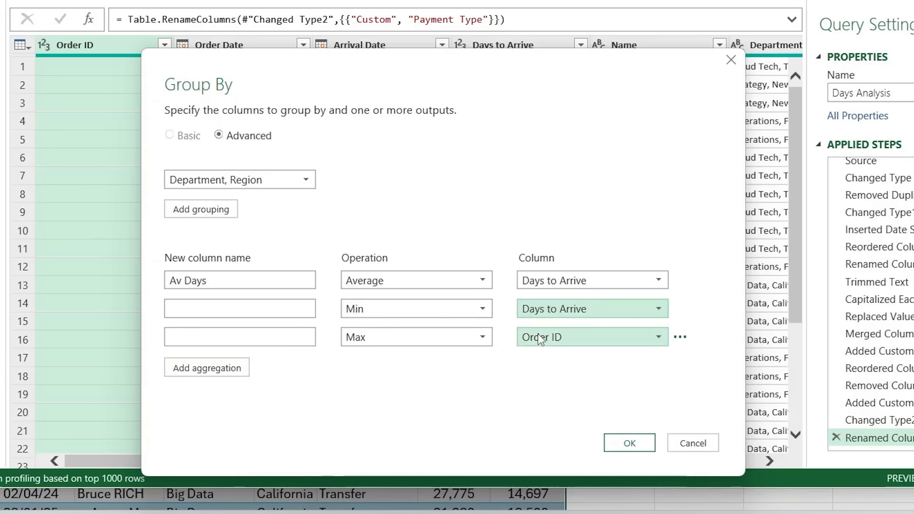
pyautogui.click(537, 337)
pyautogui.click(548, 404)
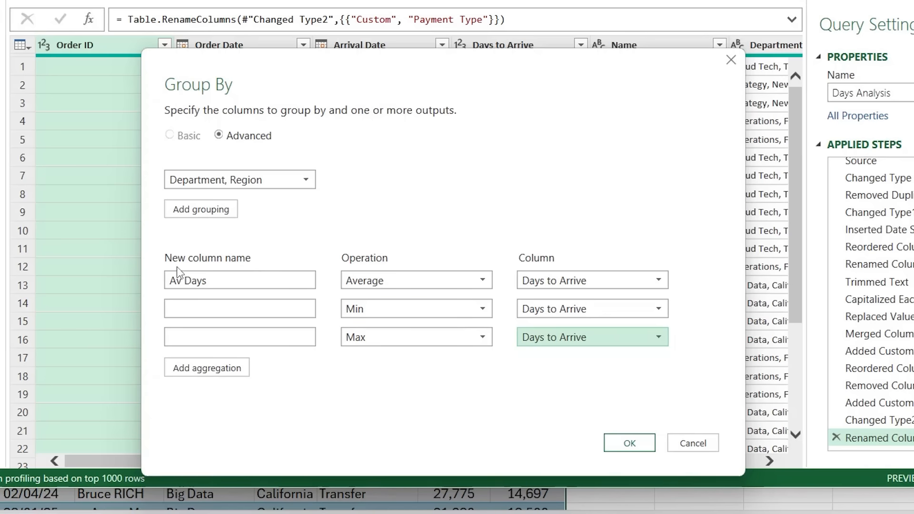
# Step: Name the two new aggregations "Min" and "Max", apply the grouping and inspect the average and minimum for Operations, Florida
pyautogui.click(199, 314)
pyautogui.click(219, 341)
pyautogui.write('Max')
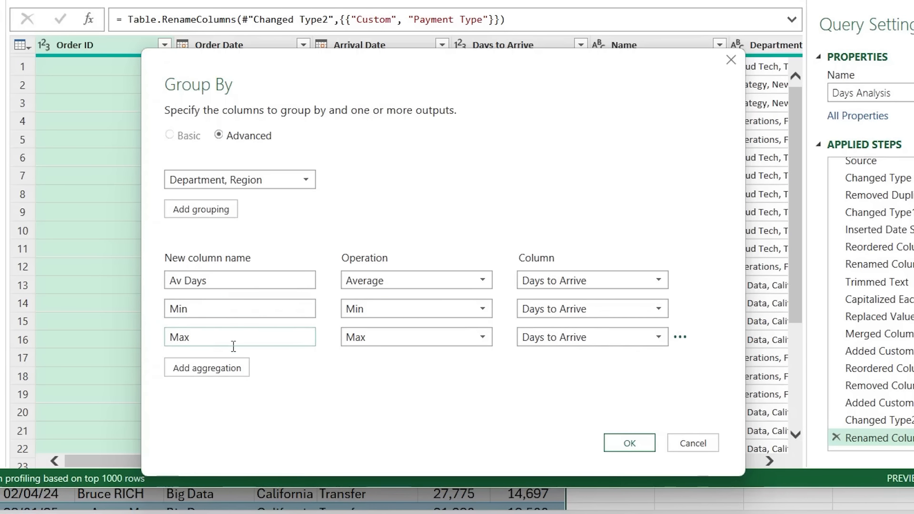
pyautogui.click(629, 443)
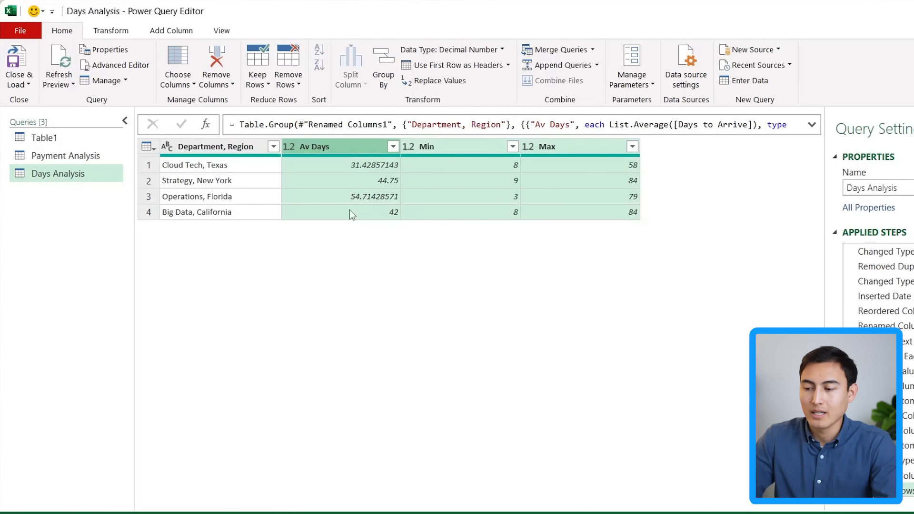
pyautogui.click(292, 199)
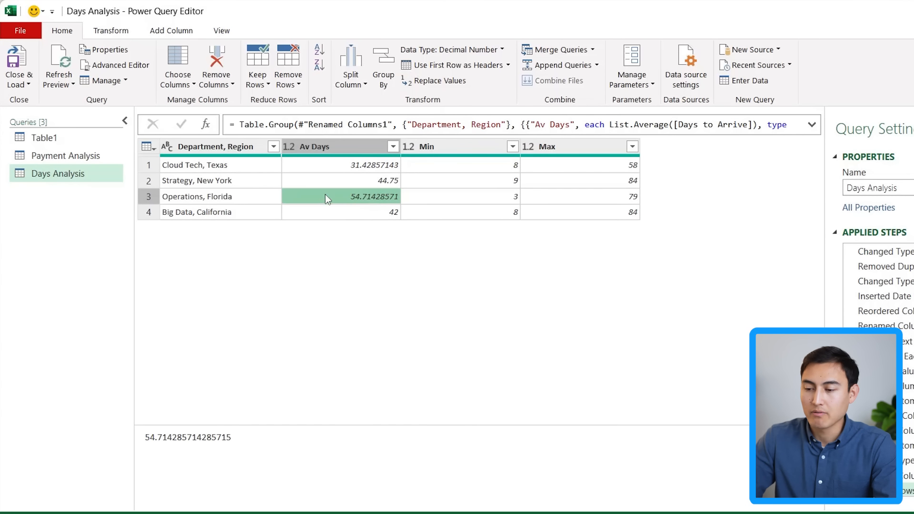
pyautogui.click(461, 200)
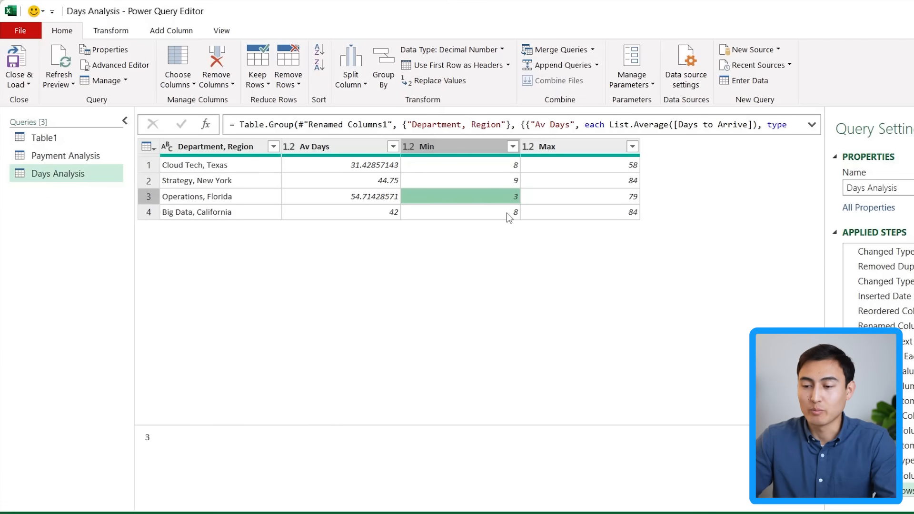
# Step: Close and load the queries into Excel worksheets, and review the Payment Analysis and Table1 sheets
pyautogui.click(18, 59)
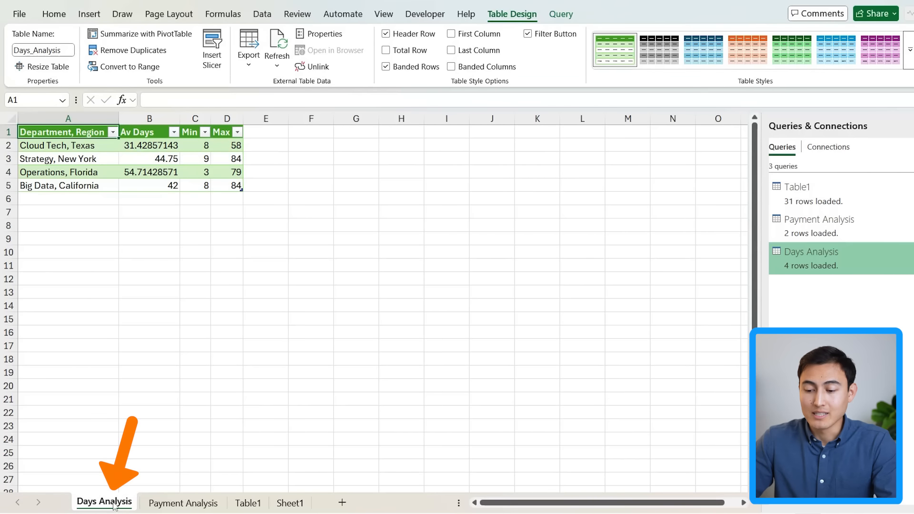
pyautogui.click(168, 503)
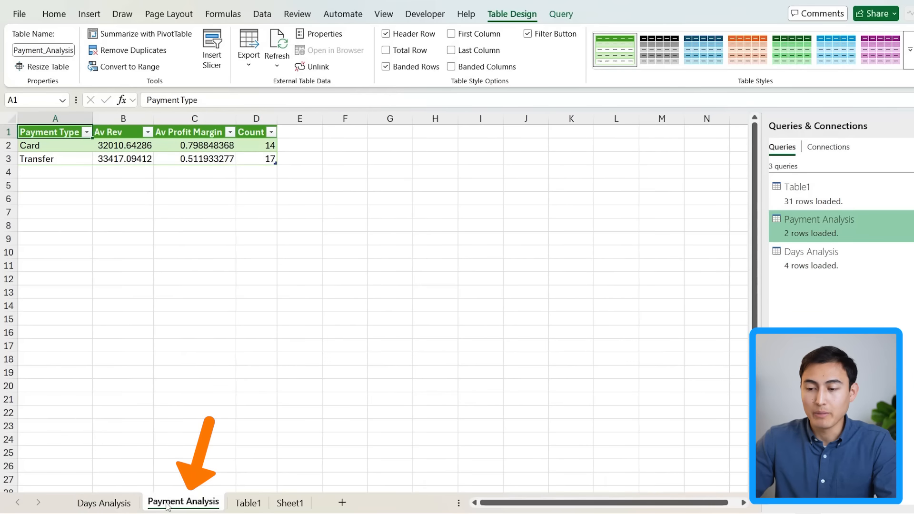
pyautogui.click(247, 503)
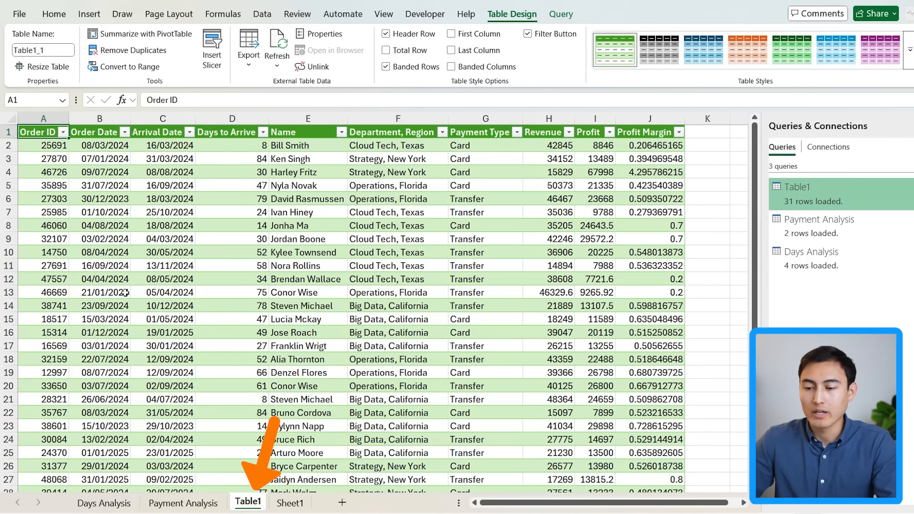